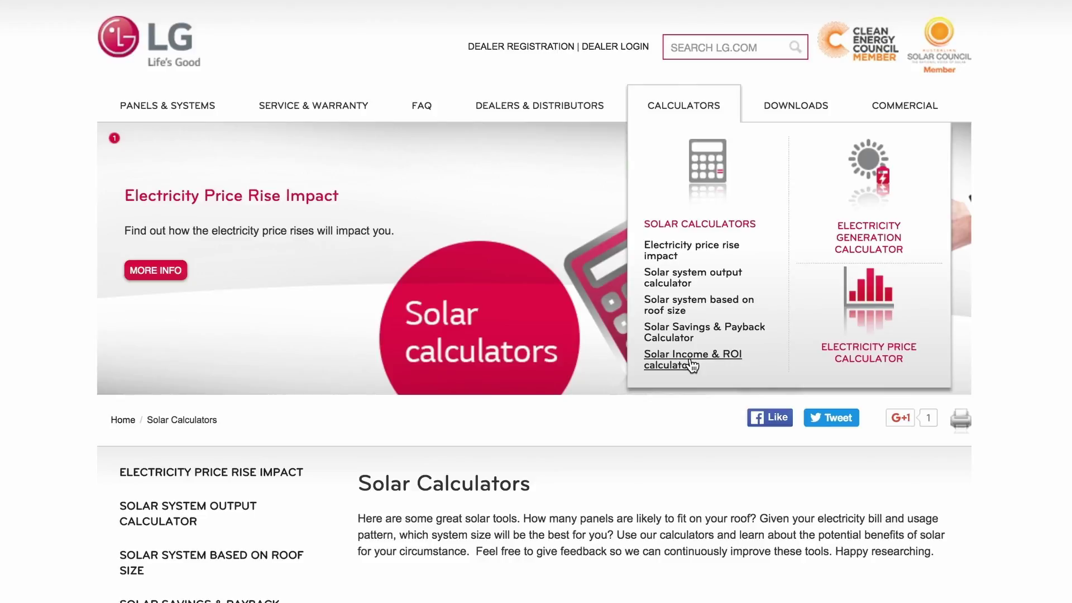
# Step: Open the Solar Income & ROI calculator and set the average bill value to 600
pyautogui.click(692, 366)
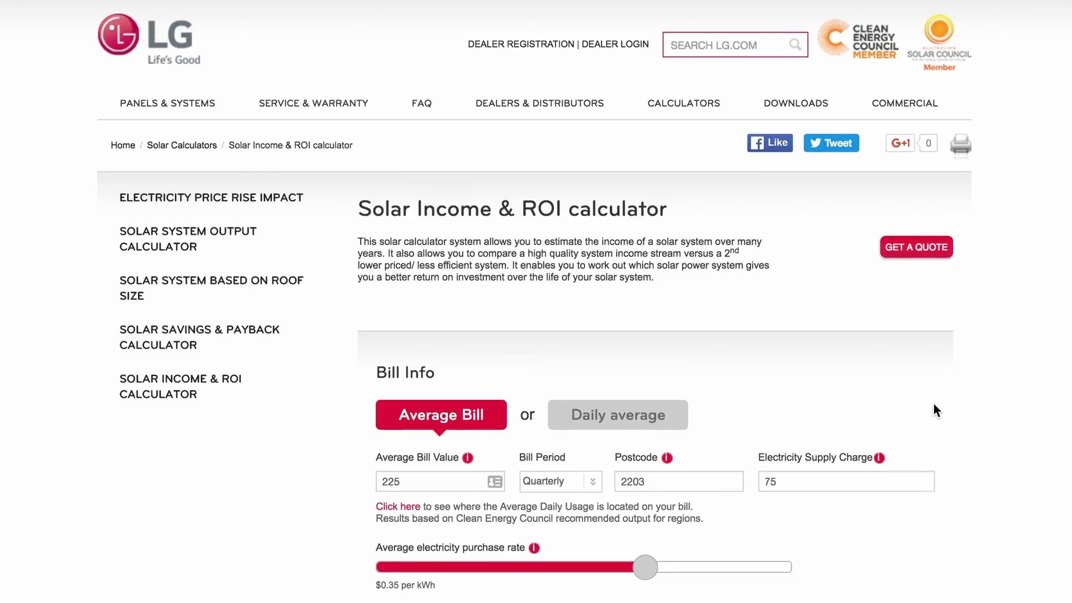
pyautogui.scroll(-3, 933, 406)
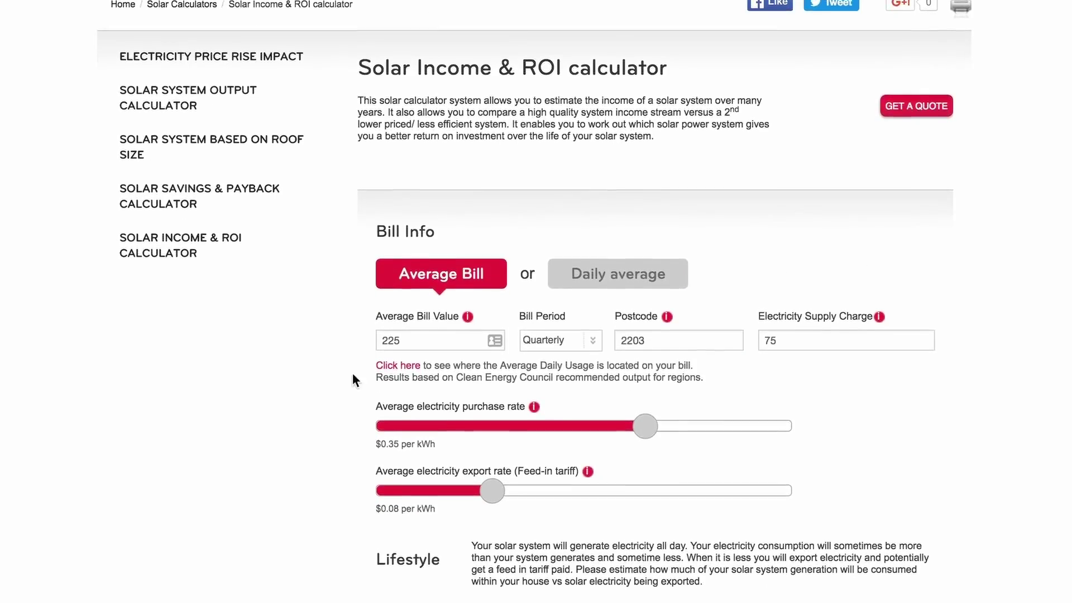
pyautogui.click(456, 296)
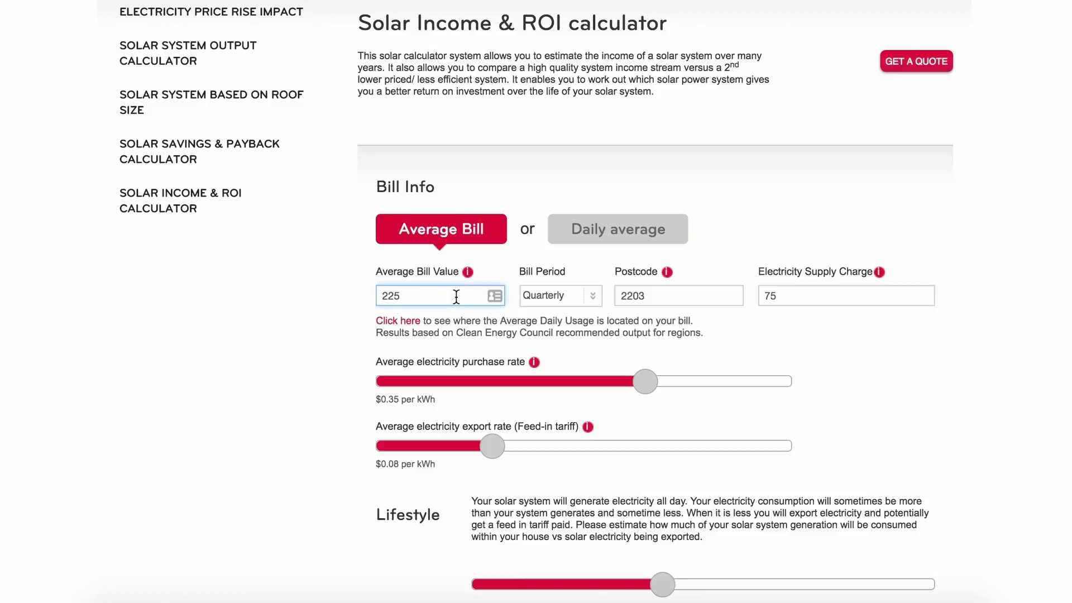
pyautogui.click(408, 296)
pyautogui.moveTo(408, 296); pyautogui.dragTo(374, 292)
pyautogui.press('BackSpace')
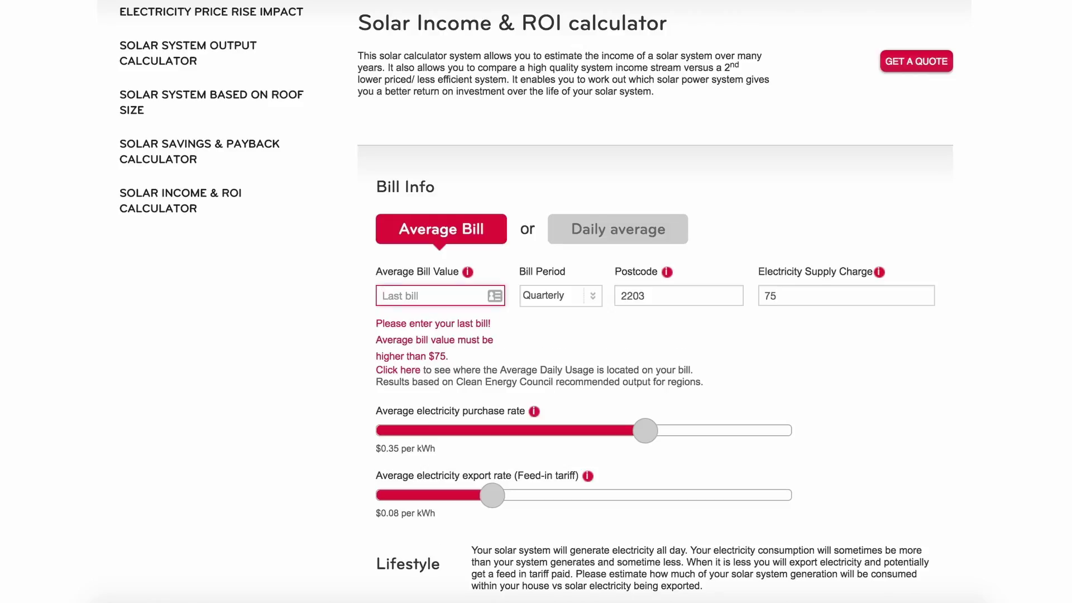
pyautogui.write('600')
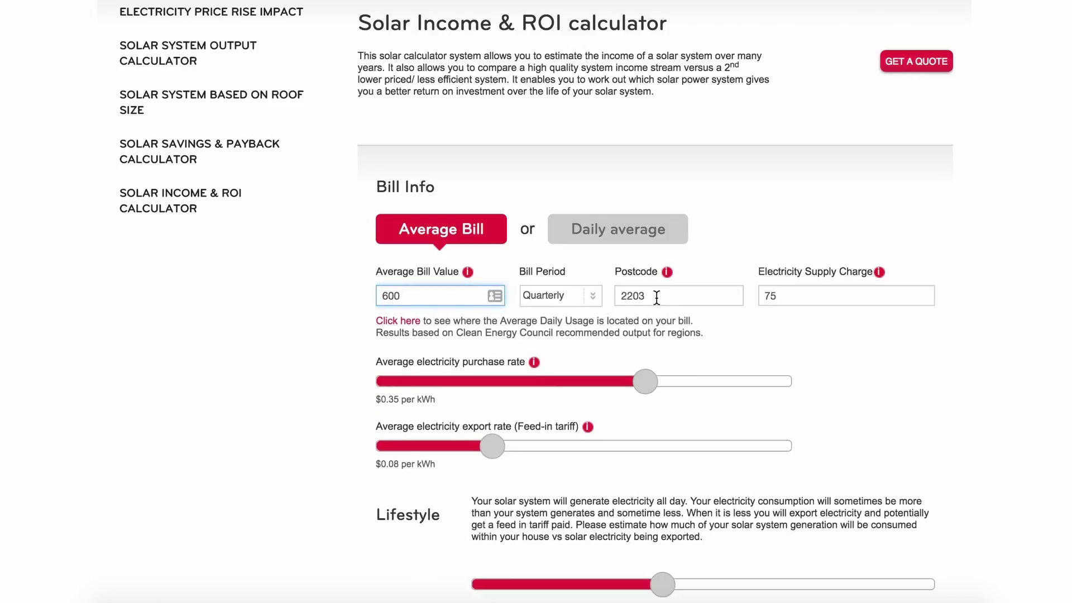
# Step: Set the electricity supply charge in the bill info to 80
pyautogui.click(795, 299)
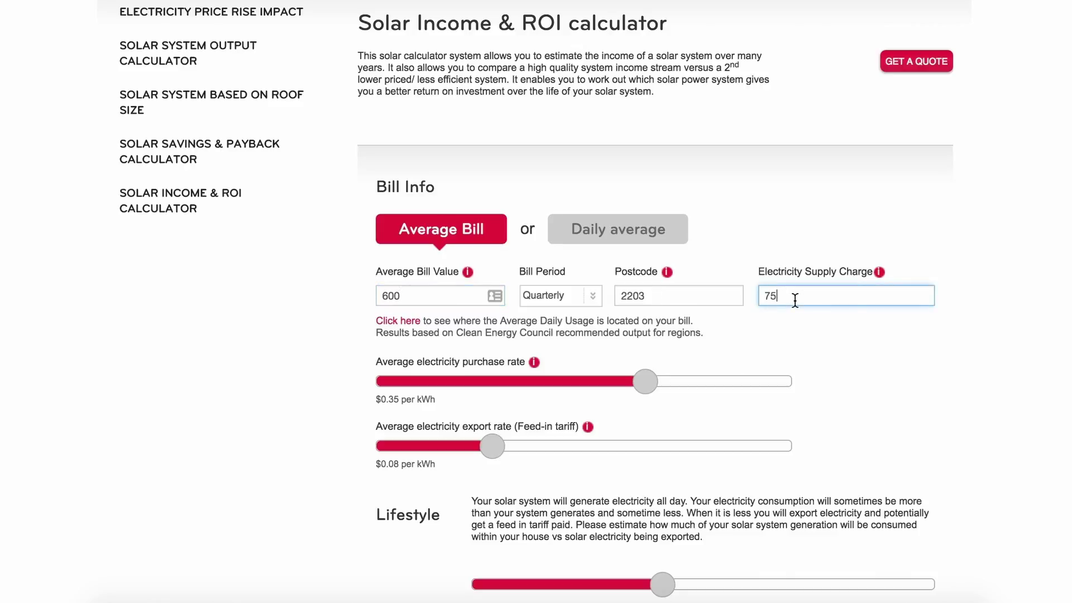
pyautogui.moveTo(780, 299); pyautogui.dragTo(762, 299)
pyautogui.press('BackSpace')
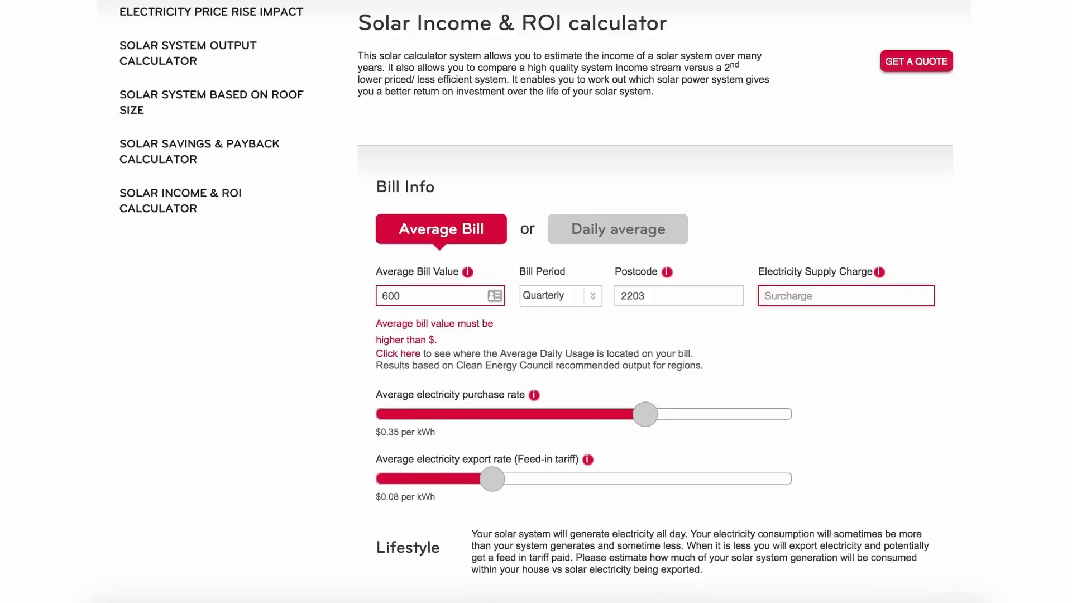
pyautogui.write('80')
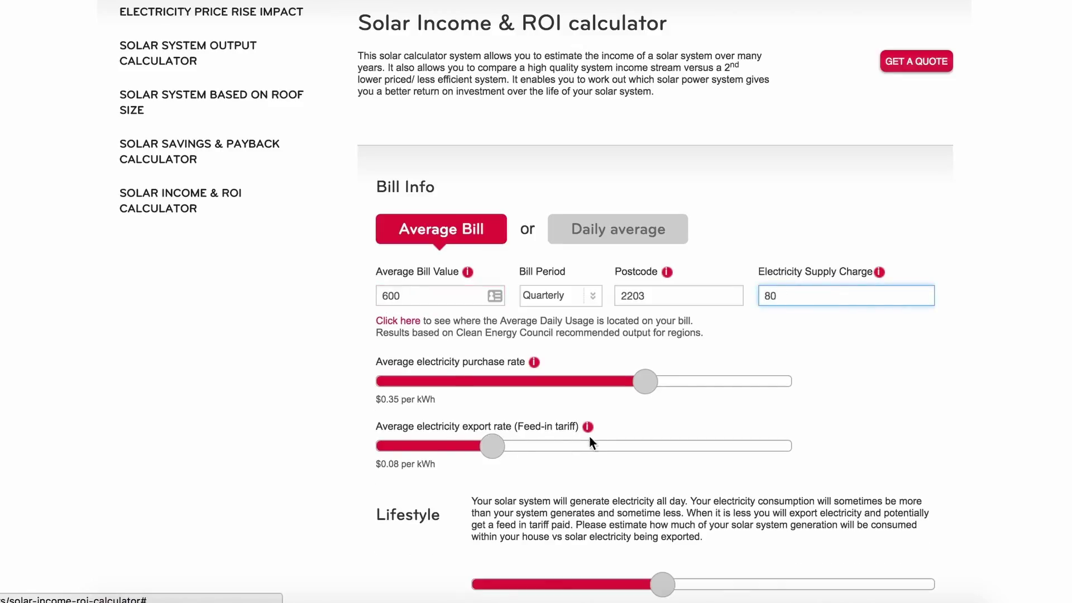
# Step: Set the average electricity purchase rate to $0.28 per kWh and the export rate (feed-in tariff) to $0.07 per kWh
pyautogui.click(626, 384)
pyautogui.moveTo(626, 384); pyautogui.dragTo(592, 384)
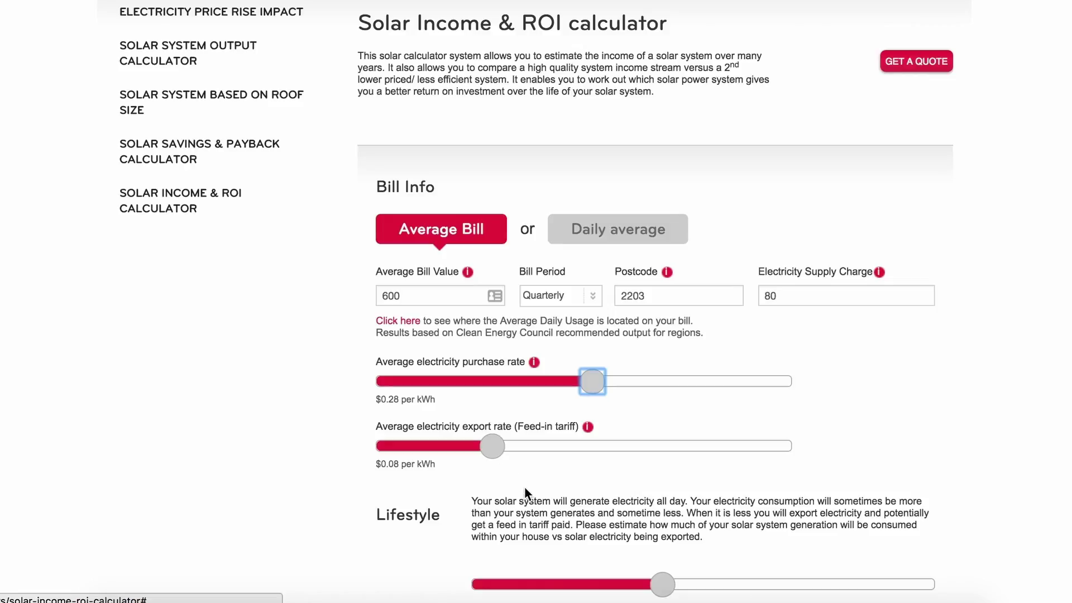
pyautogui.click(497, 462)
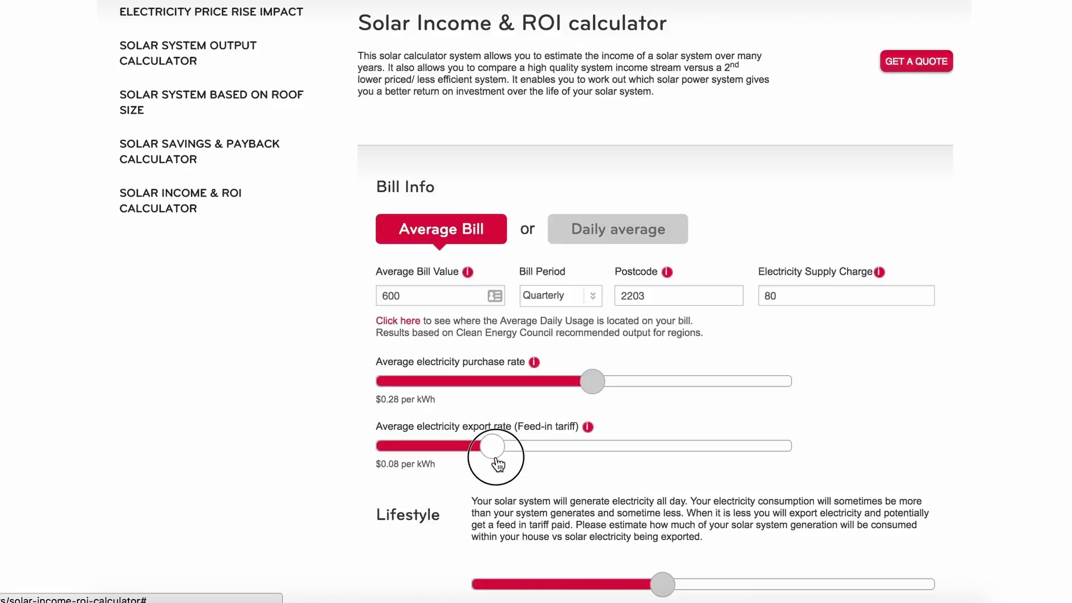
pyautogui.click(496, 458)
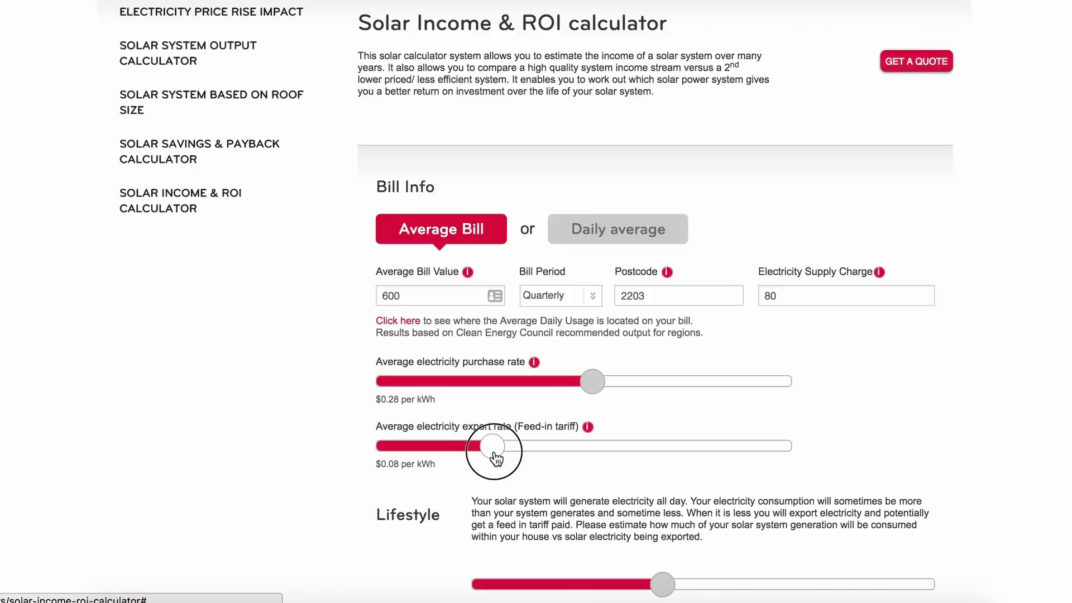
pyautogui.moveTo(495, 459)
pyautogui.mouseDown()
pyautogui.moveTo(465, 455)
pyautogui.moveTo(478, 453)
pyautogui.mouseUp()
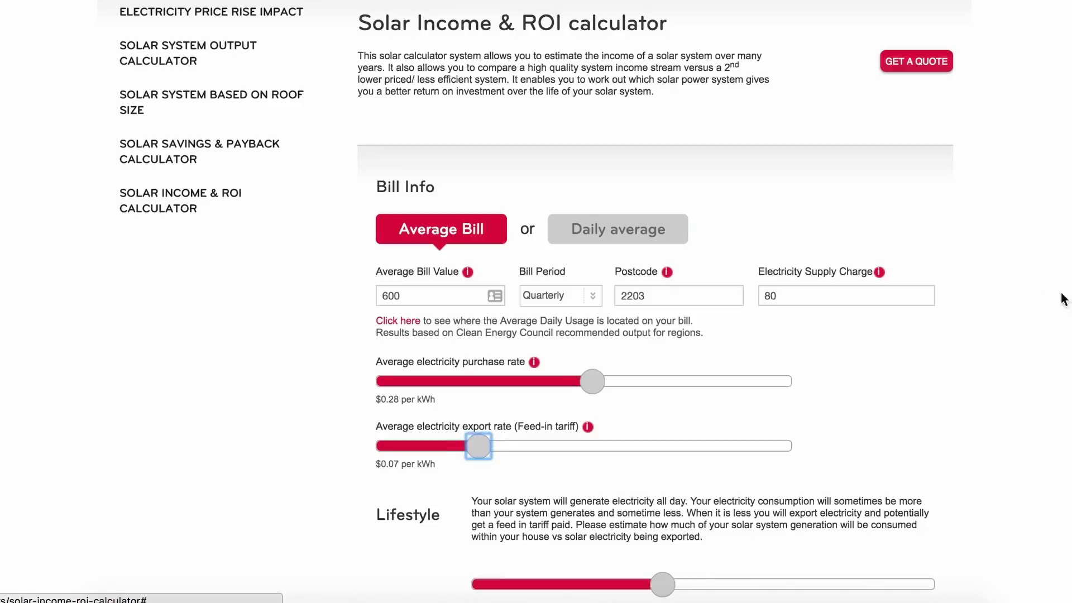
# Step: Set the Lifestyle split of solar electricity to 55% used, 45% exported
pyautogui.scroll(-3, 1030, 296)
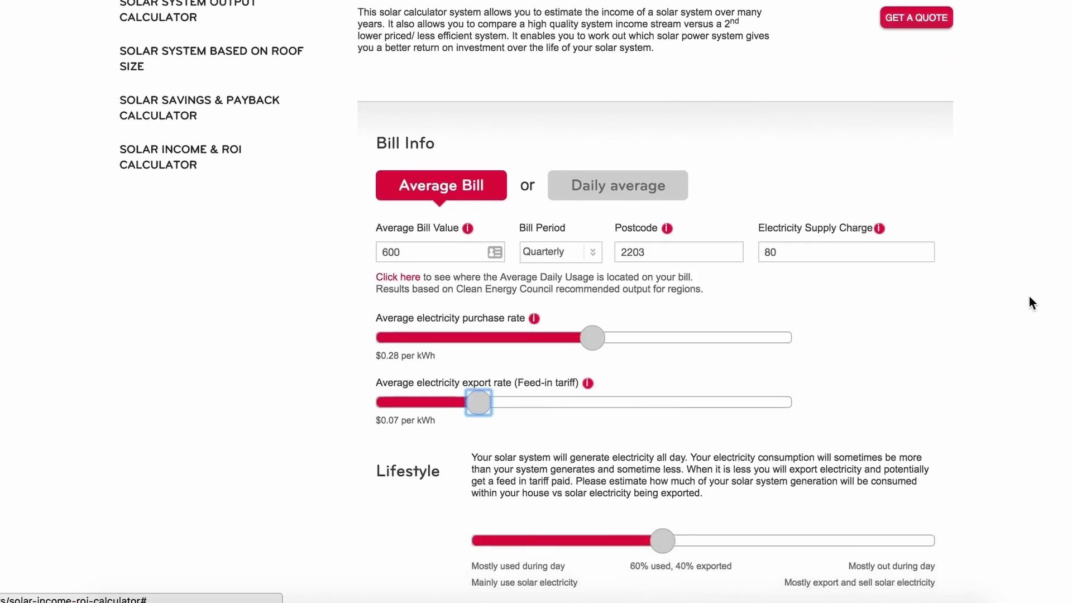
pyautogui.scroll(-3, 922, 346)
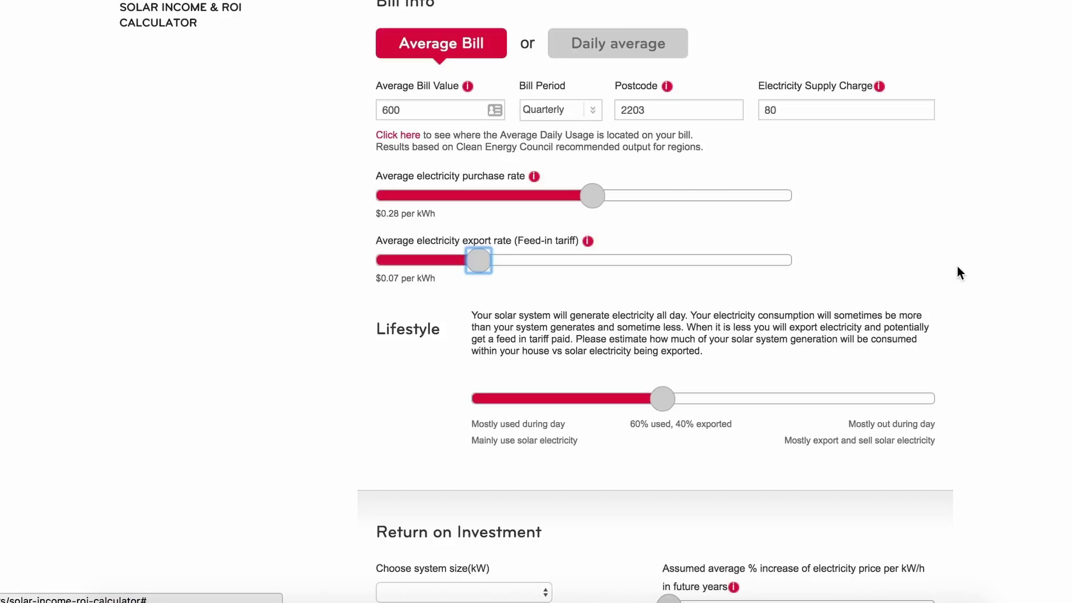
pyautogui.scroll(-1, 957, 268)
pyautogui.scroll(-2, 956, 266)
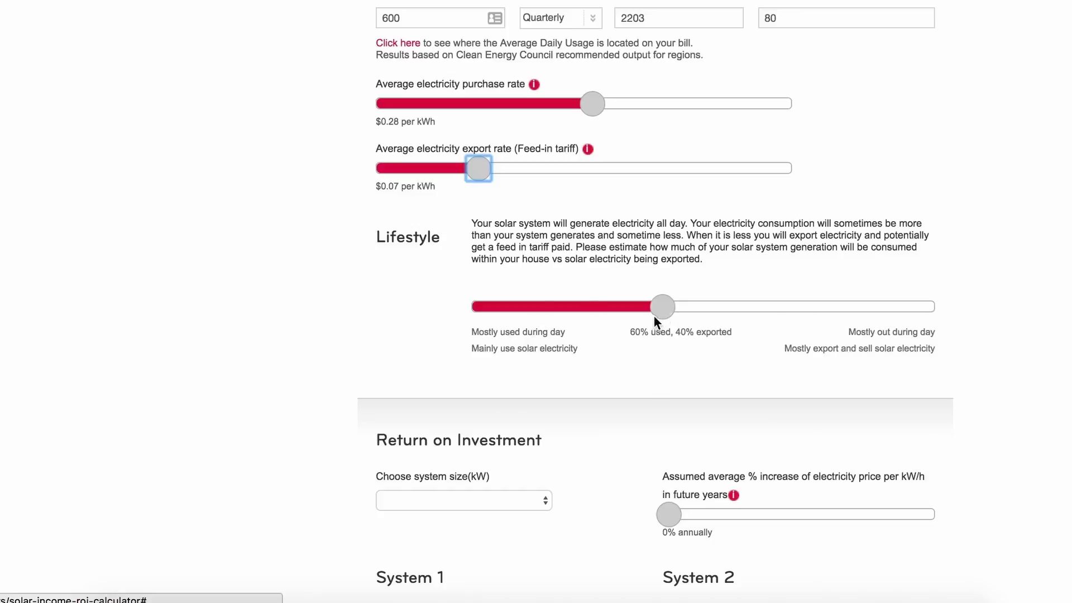
pyautogui.click(666, 316)
pyautogui.moveTo(668, 319)
pyautogui.mouseDown()
pyautogui.moveTo(921, 317)
pyautogui.moveTo(685, 318)
pyautogui.mouseUp()
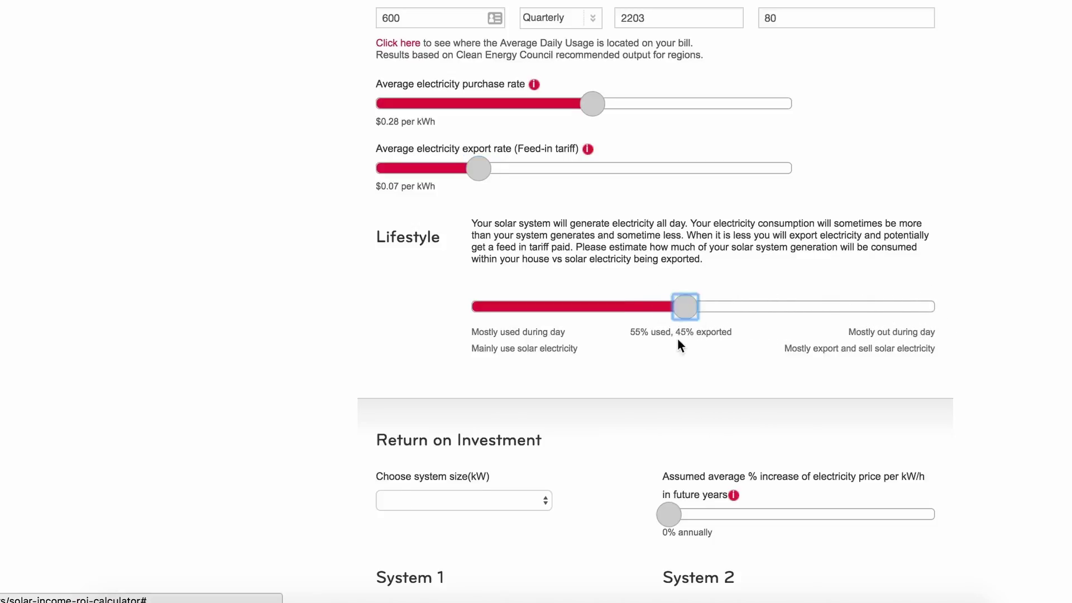
# Step: Set the Lifestyle split of solar electricity to 60% used, 40% exported
pyautogui.scroll(-5, 680, 386)
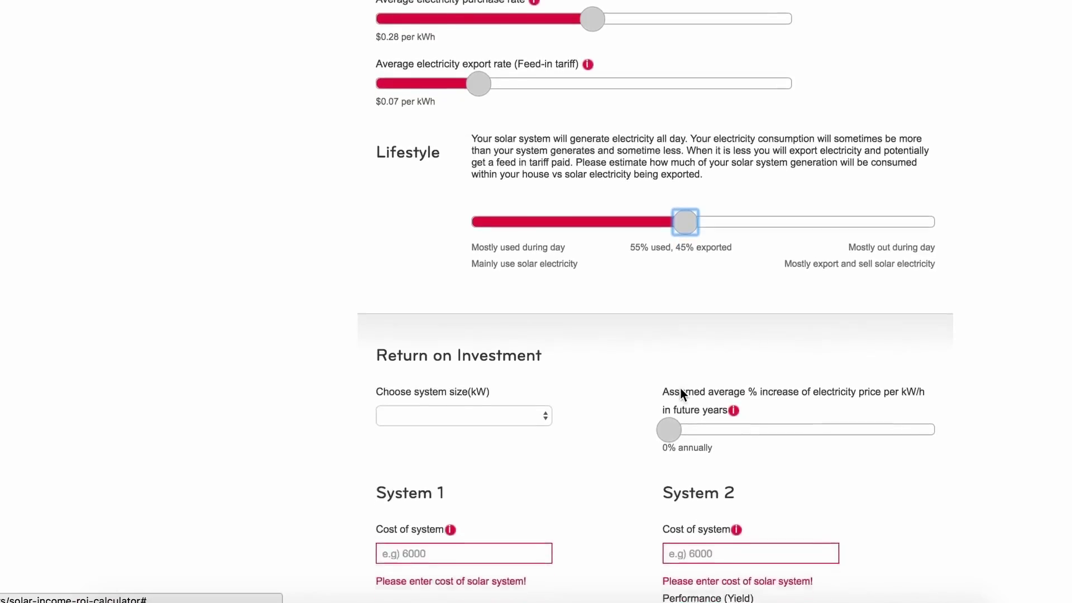
pyautogui.scroll(-1, 680, 388)
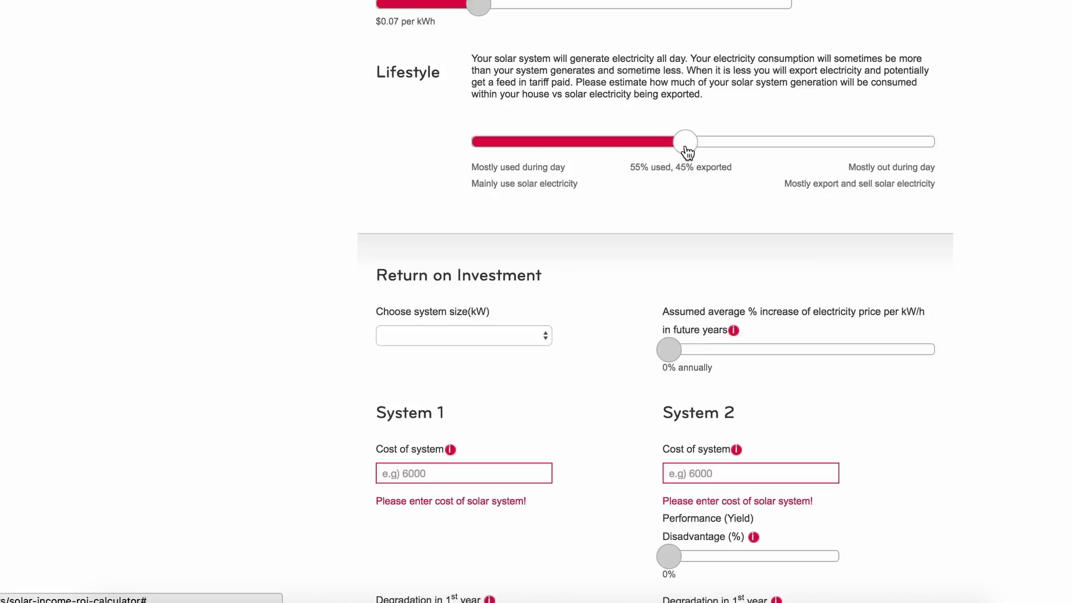
pyautogui.moveTo(686, 147)
pyautogui.mouseDown()
pyautogui.moveTo(637, 143)
pyautogui.moveTo(685, 143)
pyautogui.moveTo(668, 144)
pyautogui.mouseUp()
pyautogui.moveTo(668, 144); pyautogui.dragTo(666, 144)
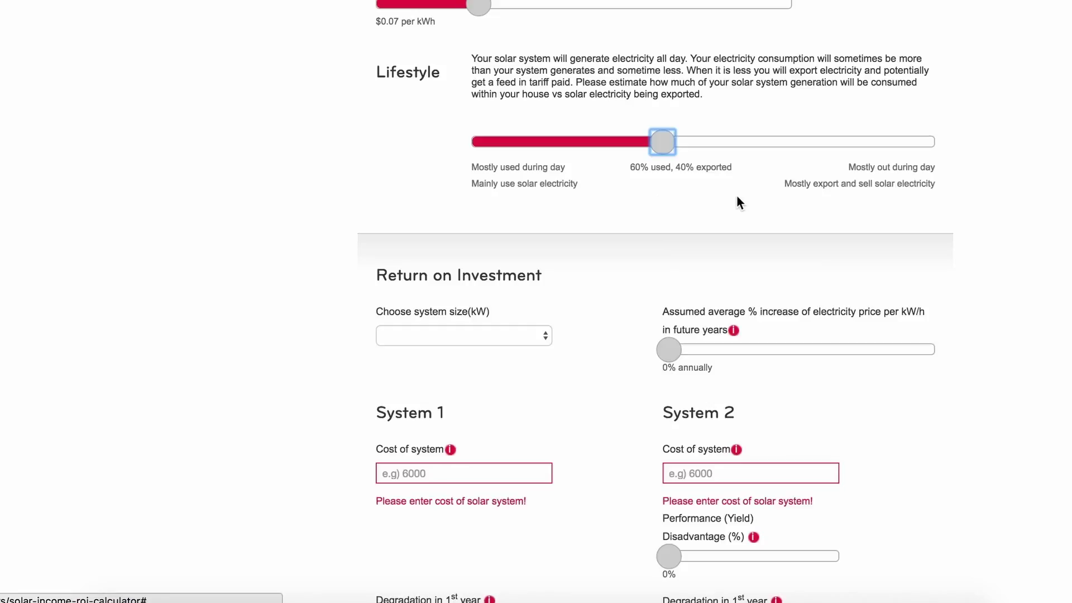
# Step: Choose a 5kW system size for the return on investment and set the cost of System 1 to 8,450
pyautogui.scroll(-4, 988, 207)
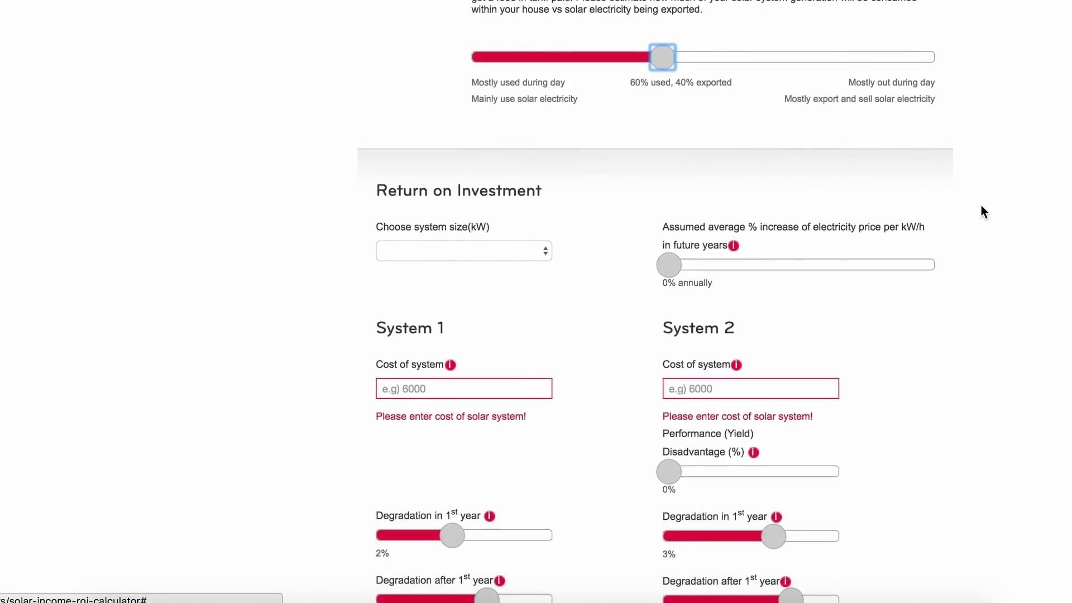
pyautogui.scroll(-2, 980, 206)
pyautogui.scroll(-3, 953, 205)
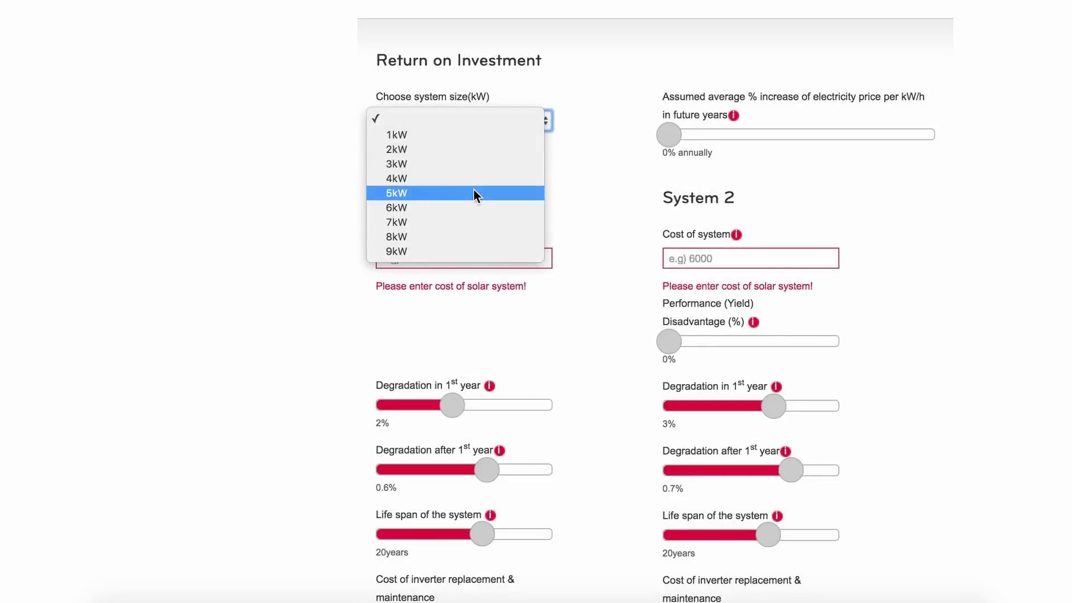
pyautogui.click(474, 190)
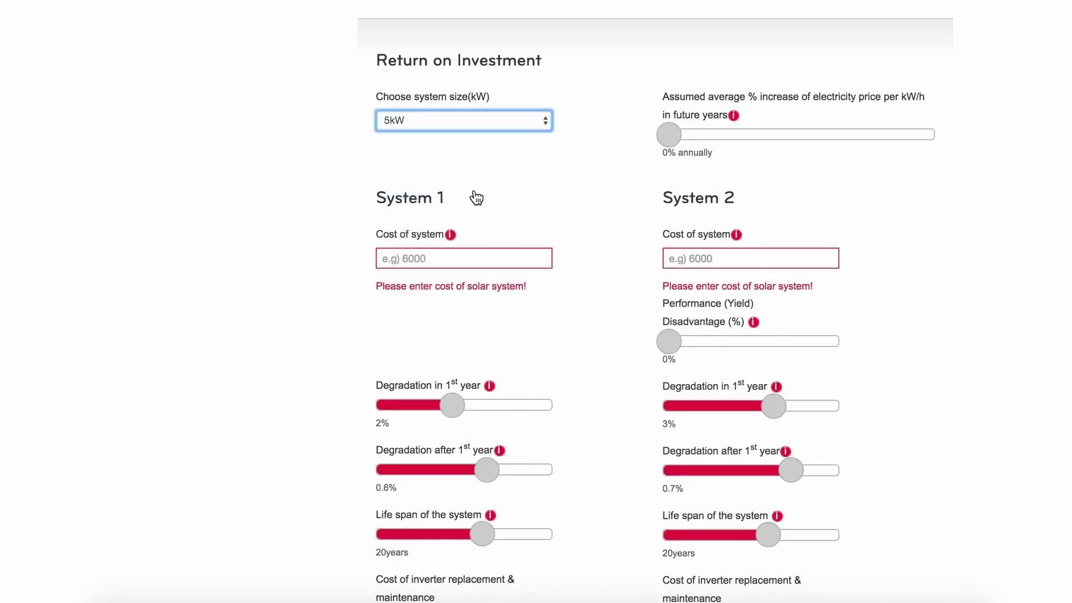
pyautogui.scroll(-3, 528, 205)
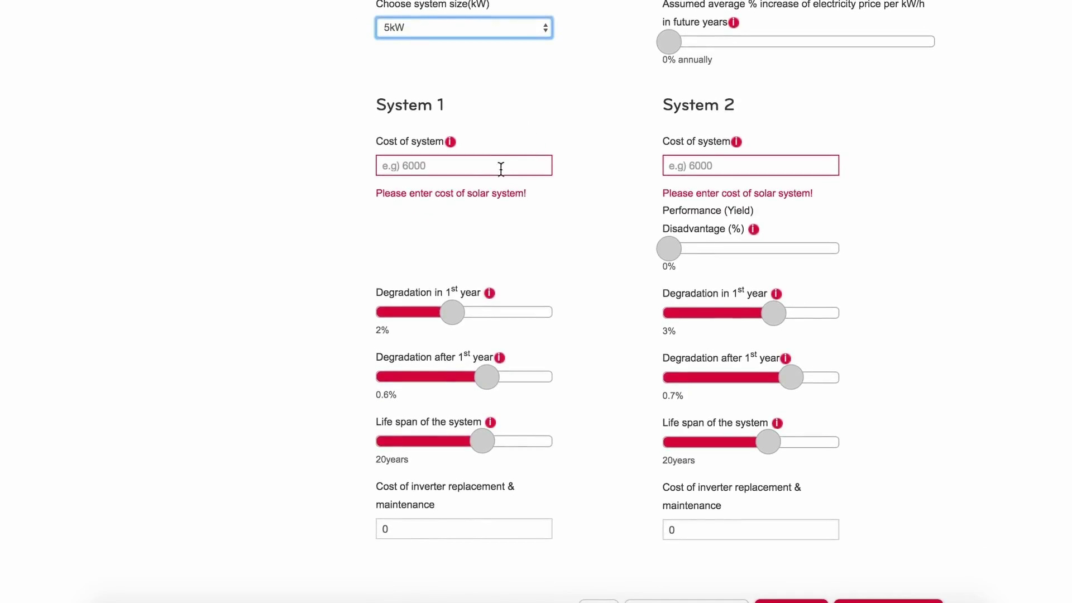
pyautogui.click(464, 163)
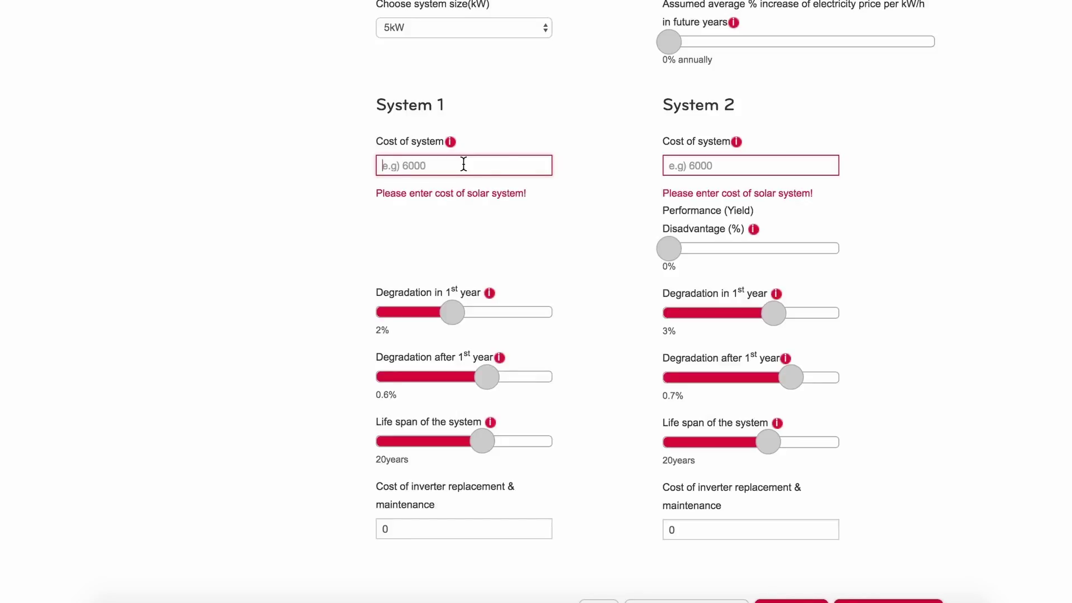
pyautogui.write('8450')
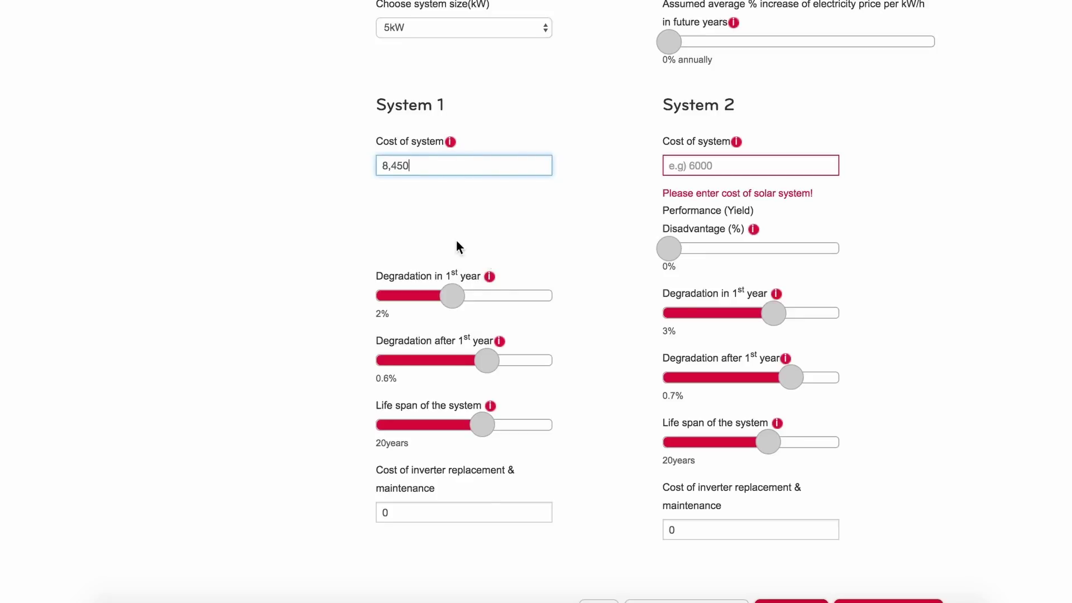
# Step: Set the life span of System 1 to 25 years
pyautogui.scroll(-2, 441, 224)
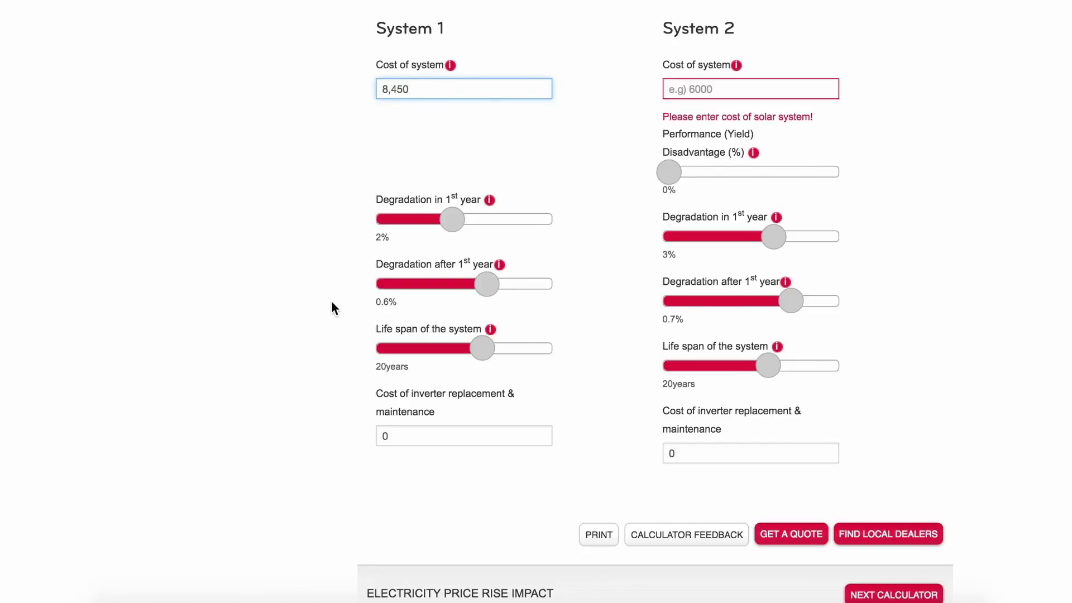
pyautogui.scroll(-1, 333, 306)
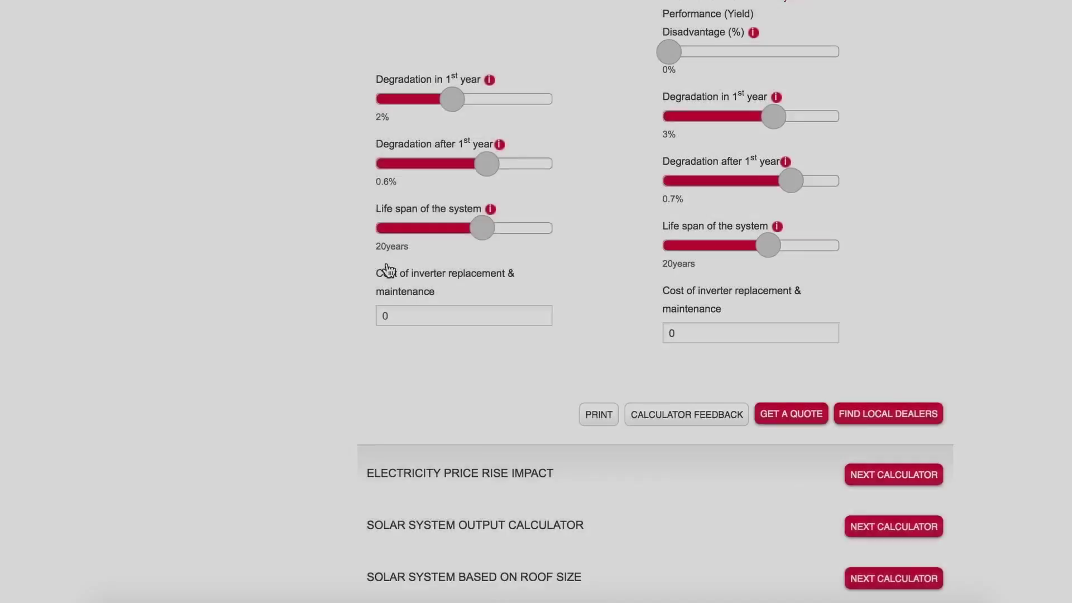
pyautogui.scroll(-2, 386, 271)
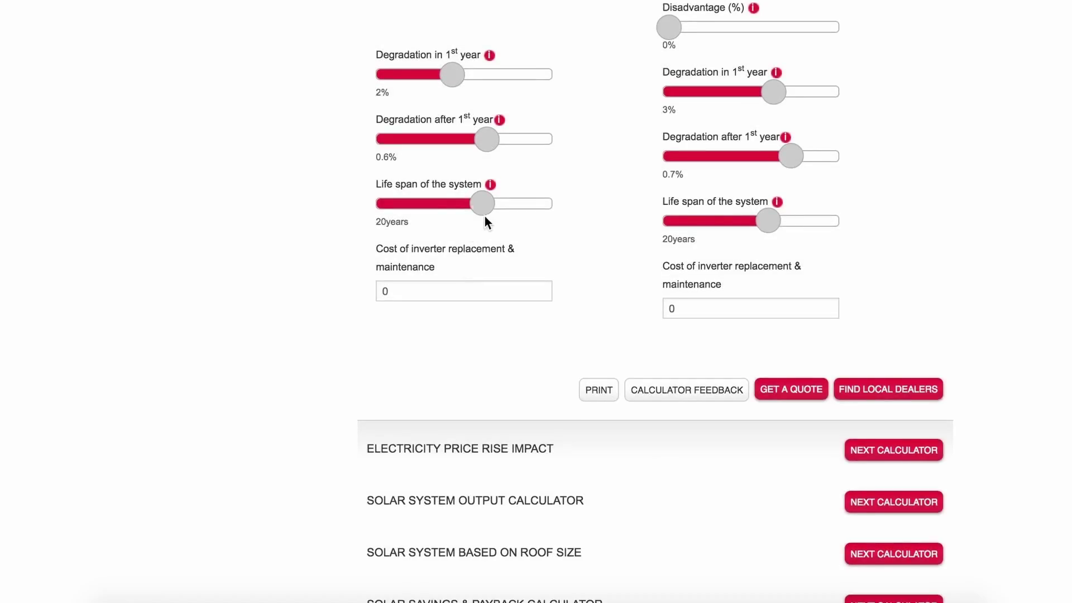
pyautogui.click(484, 204)
pyautogui.moveTo(486, 210); pyautogui.dragTo(507, 208)
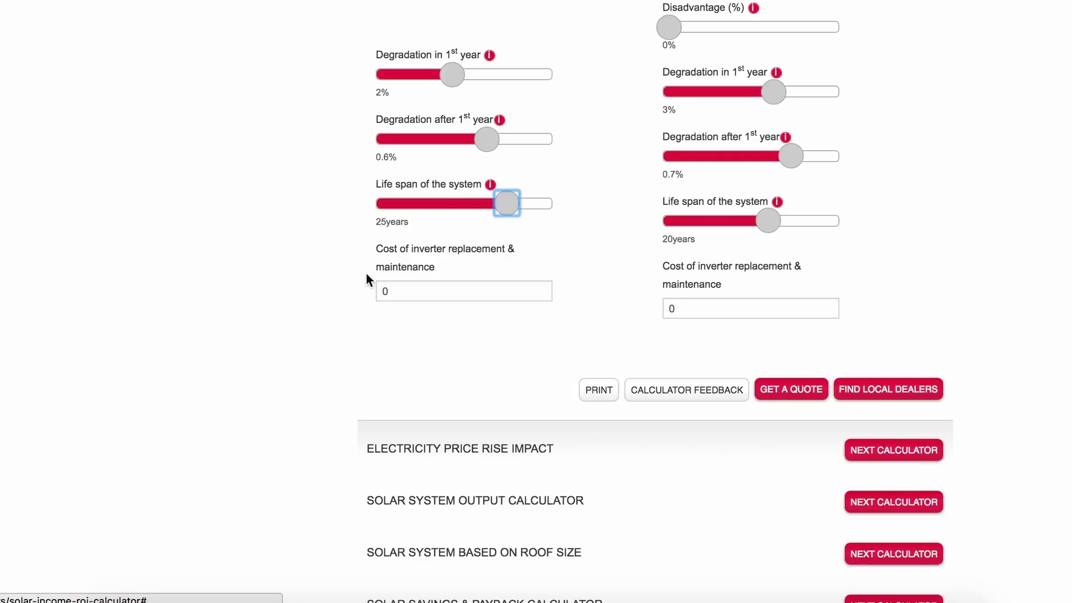
# Step: Set the cost of inverter replacement and maintenance for System 1 to 1,900
pyautogui.click(389, 291)
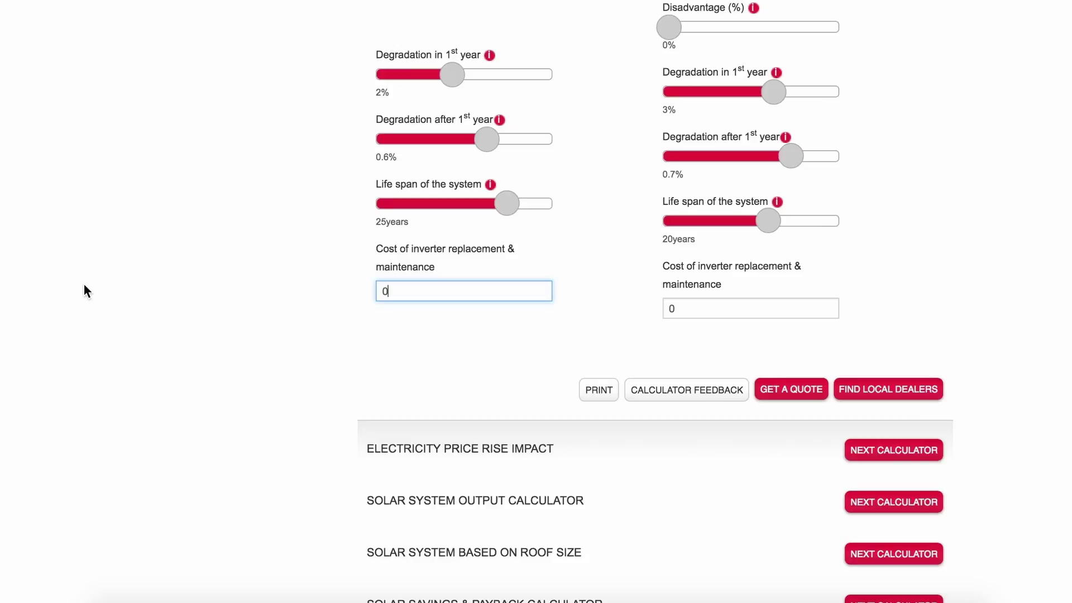
pyautogui.press('BackSpace')
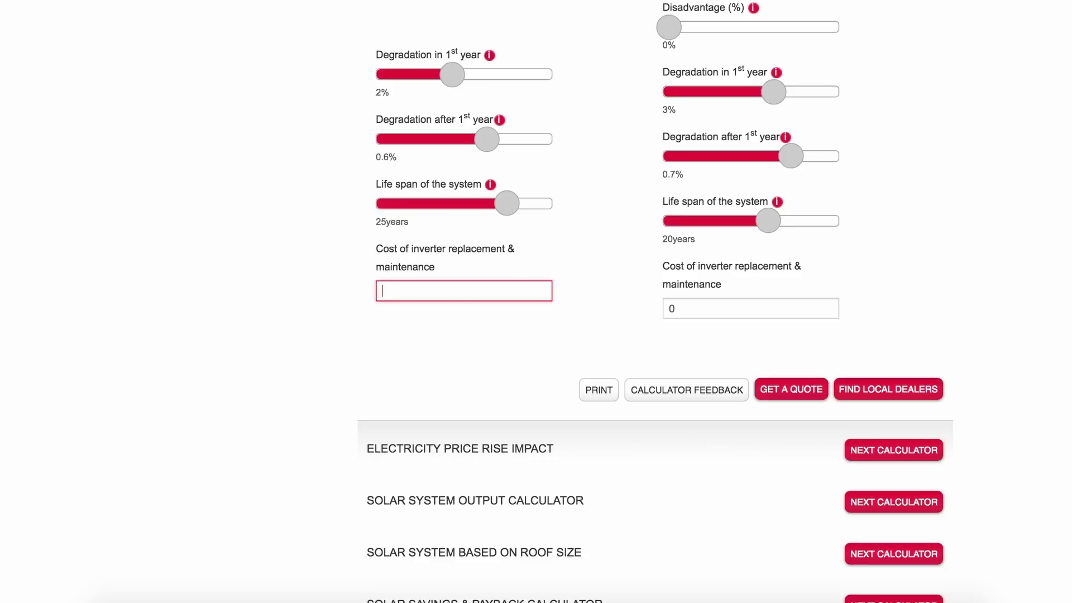
pyautogui.write('1')
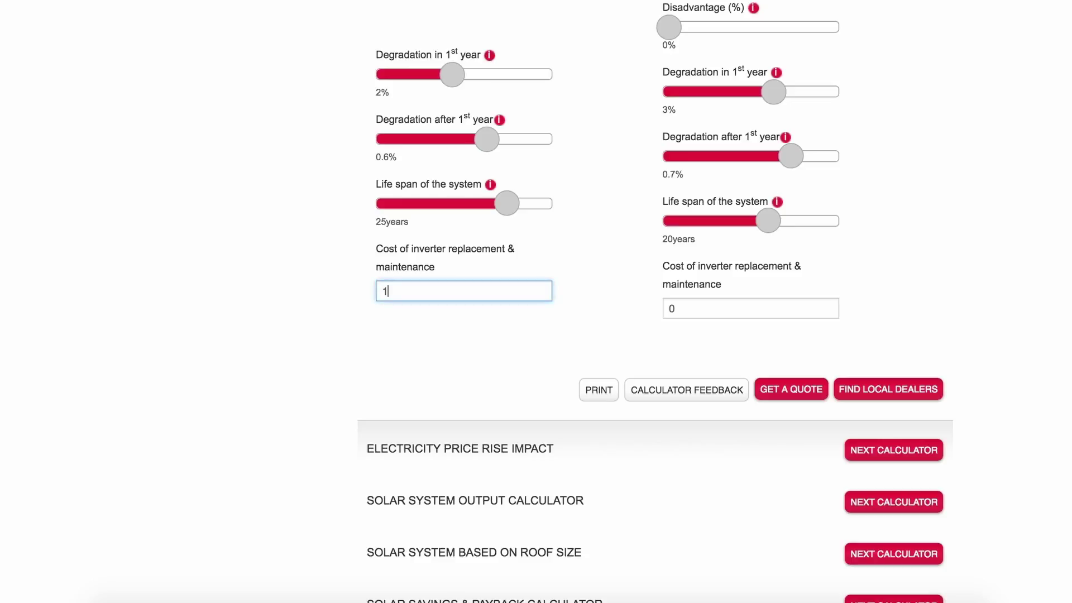
pyautogui.write(',900')
pyautogui.scroll(6, 935, 229)
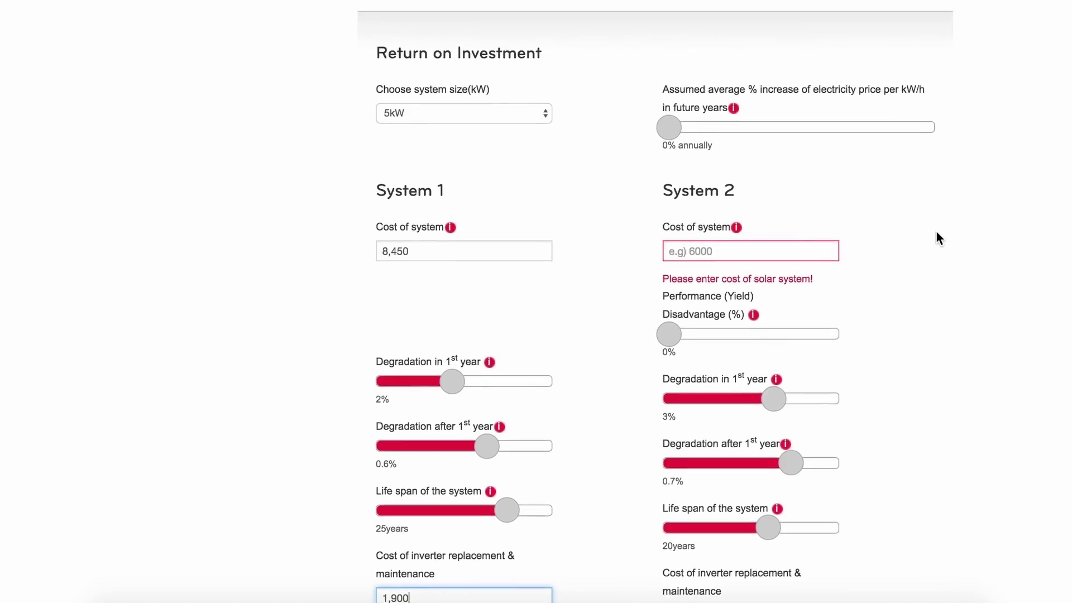
pyautogui.scroll(2, 902, 229)
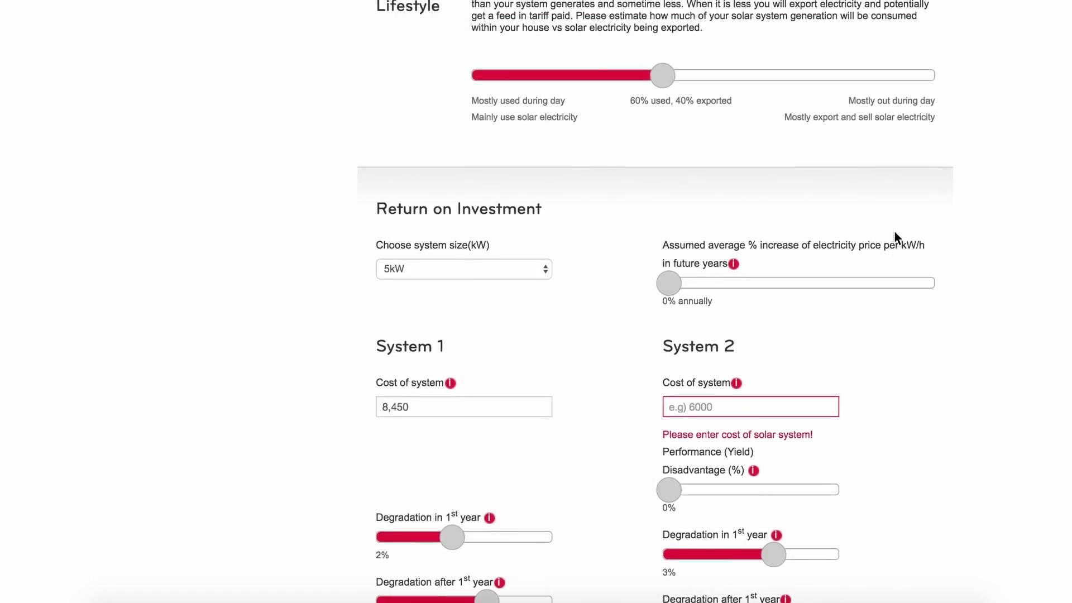
pyautogui.scroll(2, 895, 233)
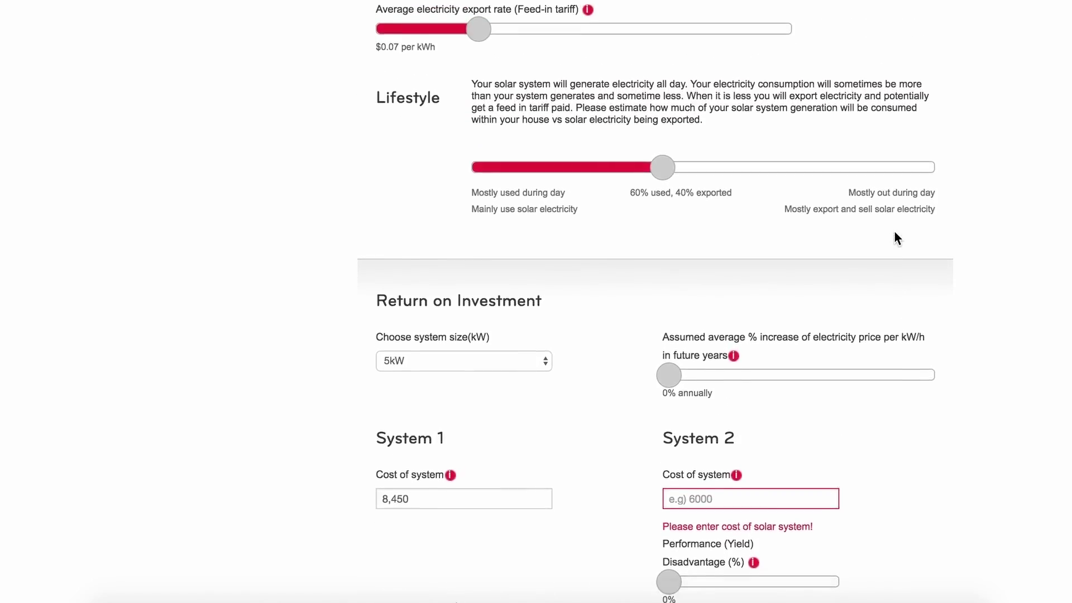
# Step: Set the assumed average annual increase of the electricity price in future years to 3%
pyautogui.scroll(1, 894, 235)
pyautogui.scroll(-1, 747, 226)
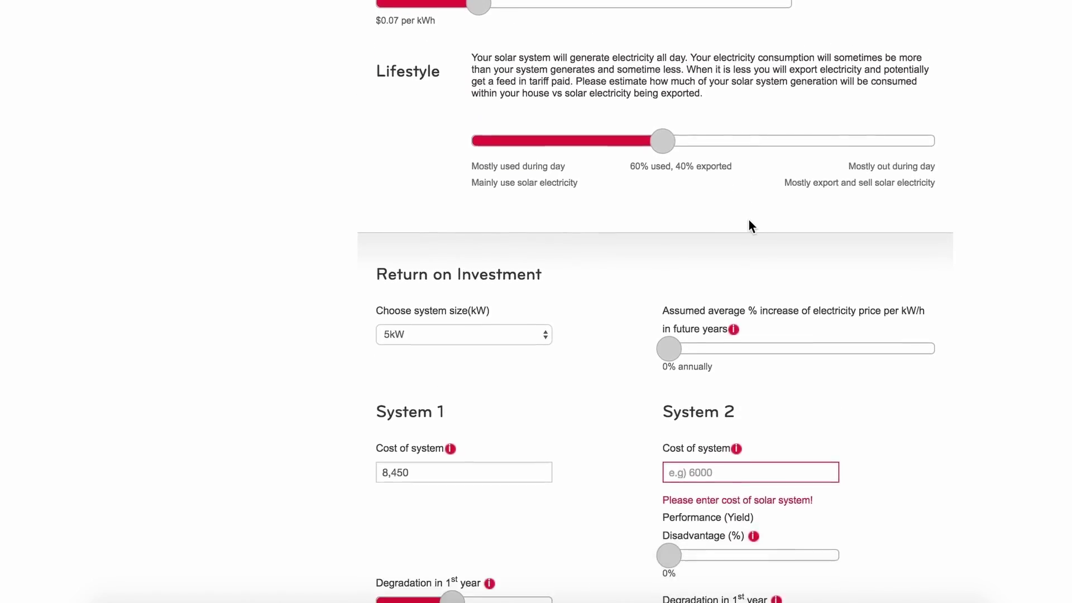
pyautogui.scroll(-3, 752, 238)
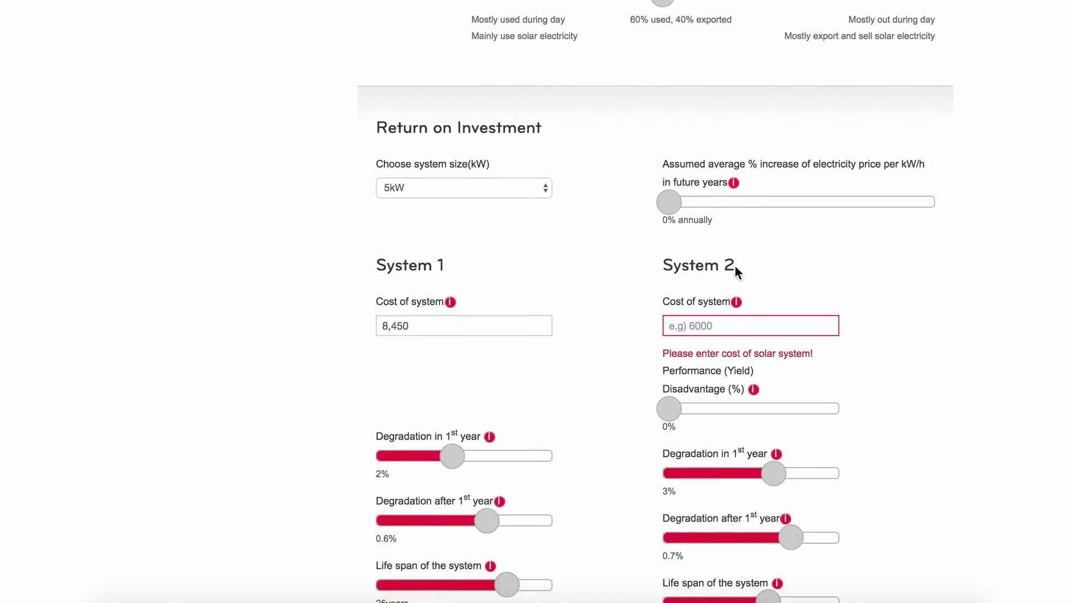
pyautogui.scroll(-1, 733, 282)
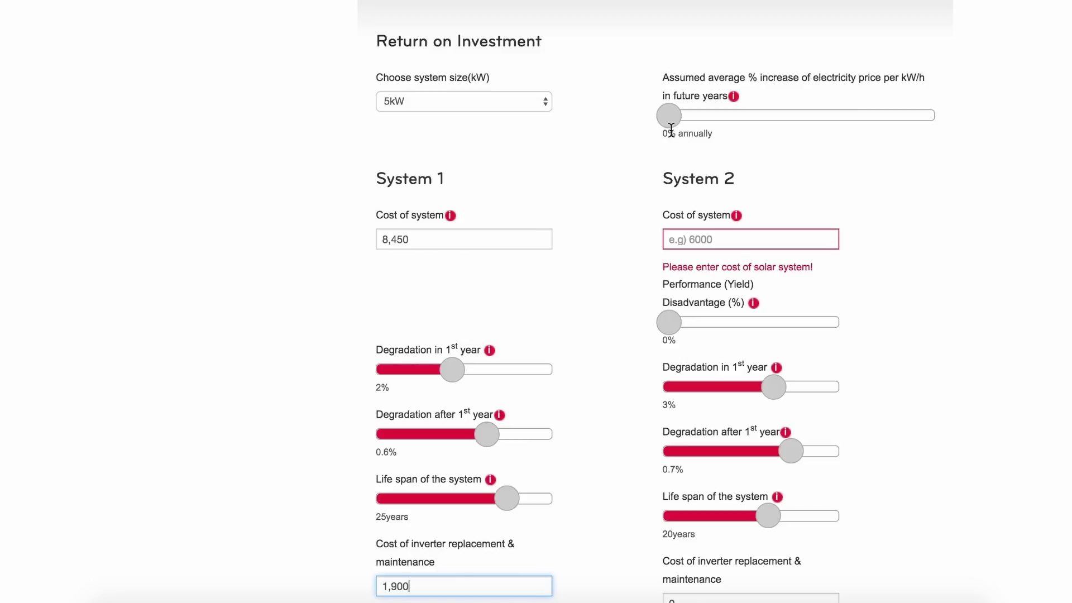
pyautogui.moveTo(677, 128); pyautogui.dragTo(713, 116)
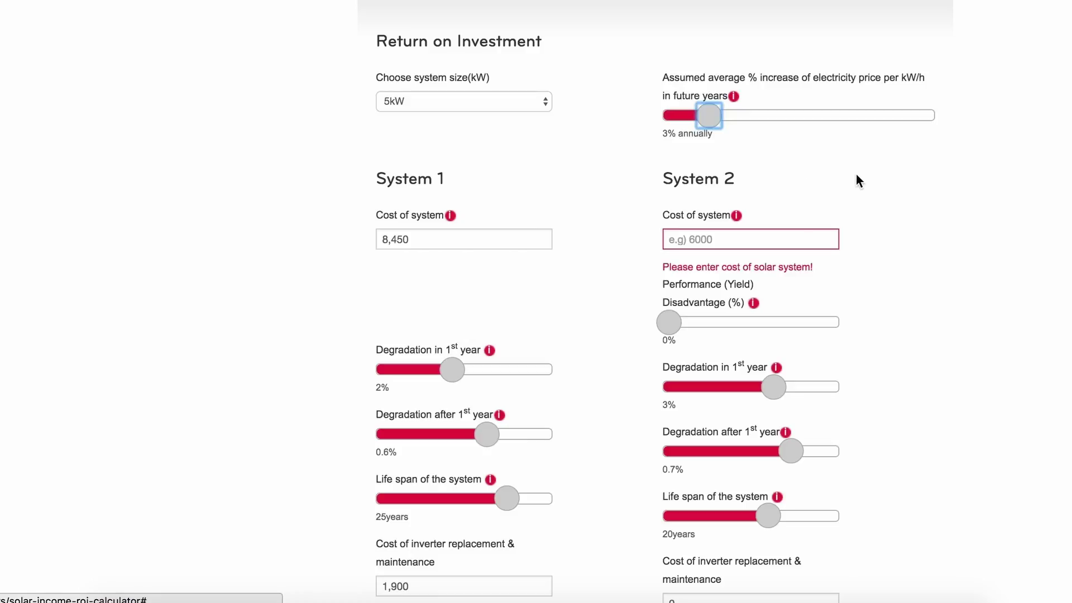
# Step: Set the cost of System 2 to 5,000 and raise its performance (yield) disadvantage above 0%
pyautogui.scroll(-5, 859, 176)
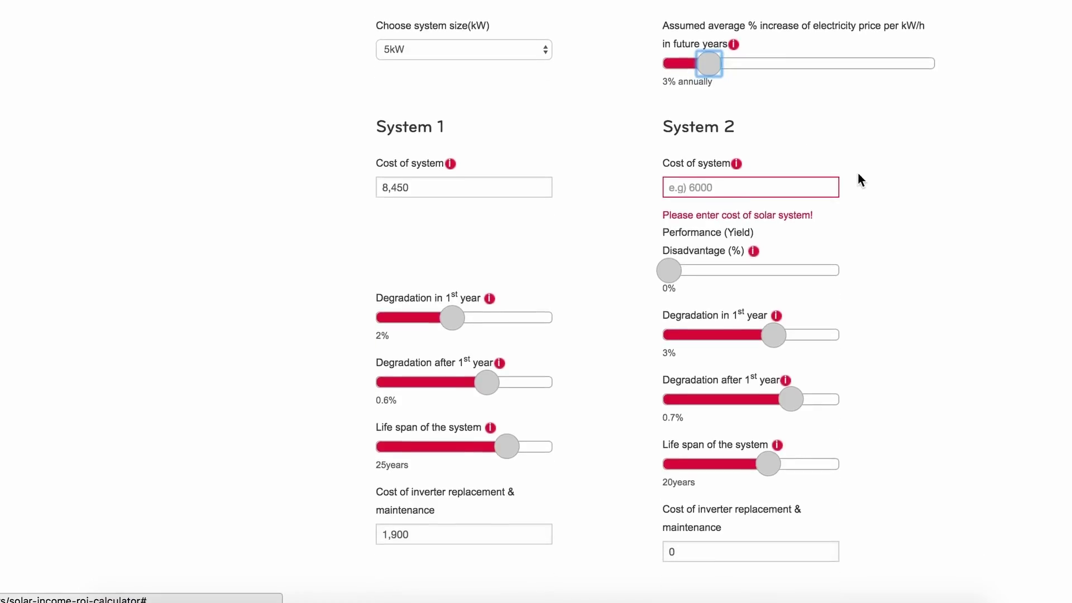
pyautogui.scroll(-2, 838, 162)
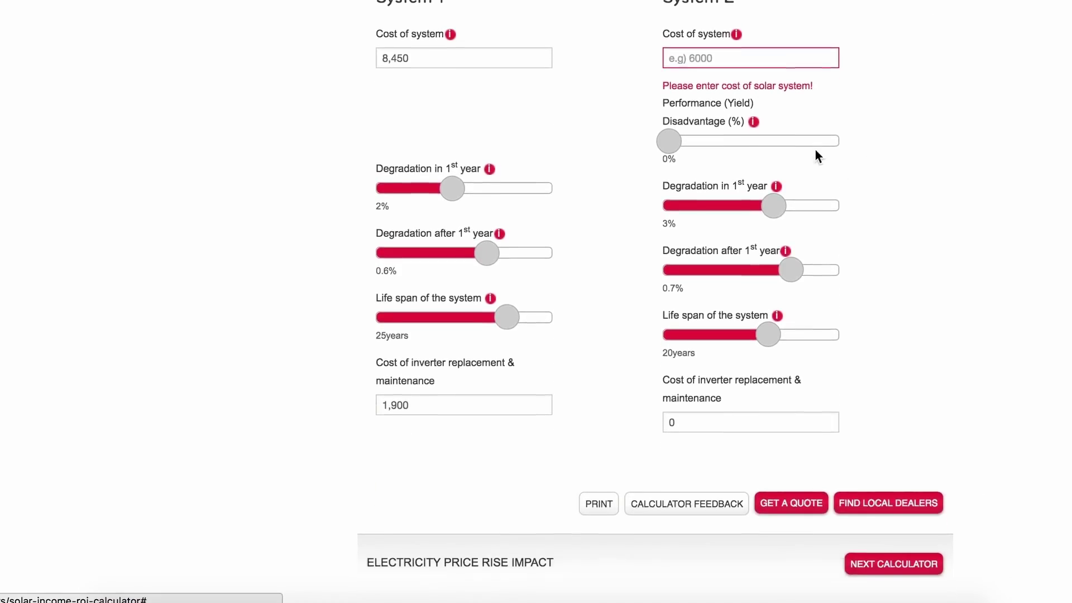
pyautogui.click(720, 53)
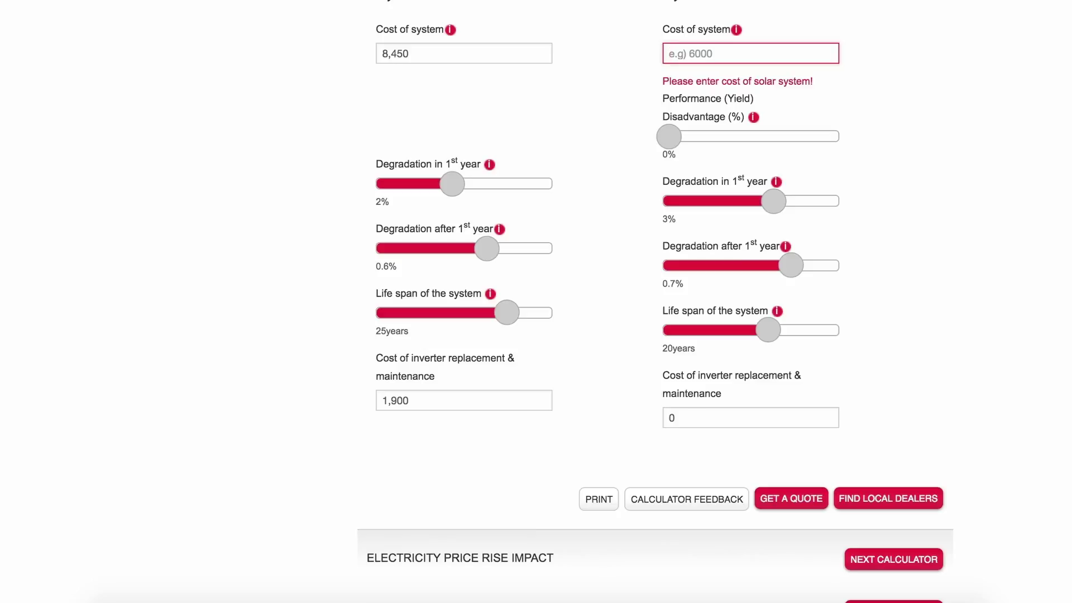
pyautogui.write('5000')
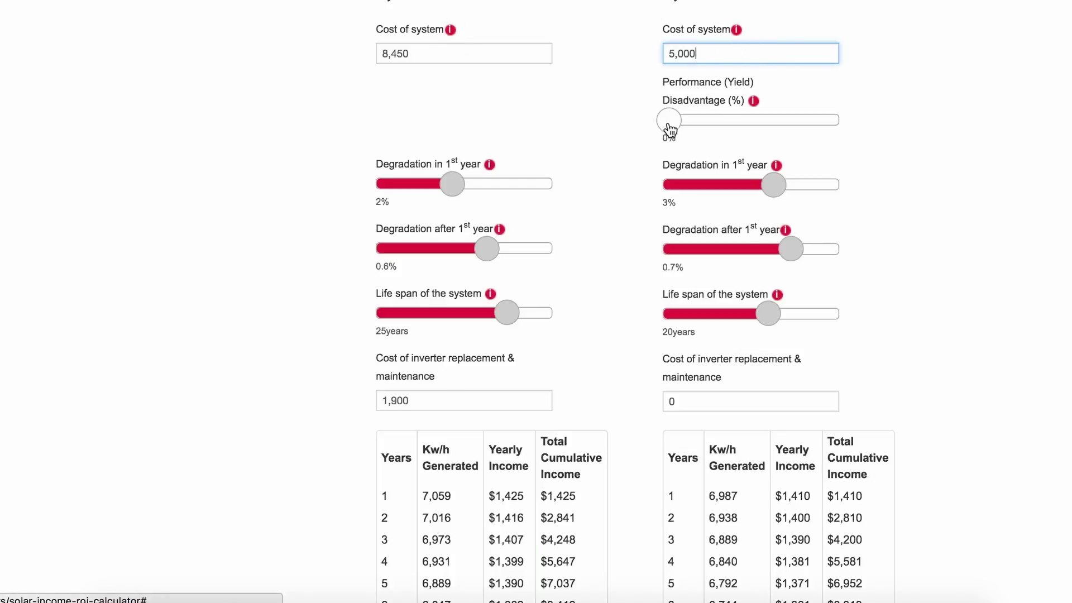
pyautogui.moveTo(670, 131); pyautogui.dragTo(764, 127)
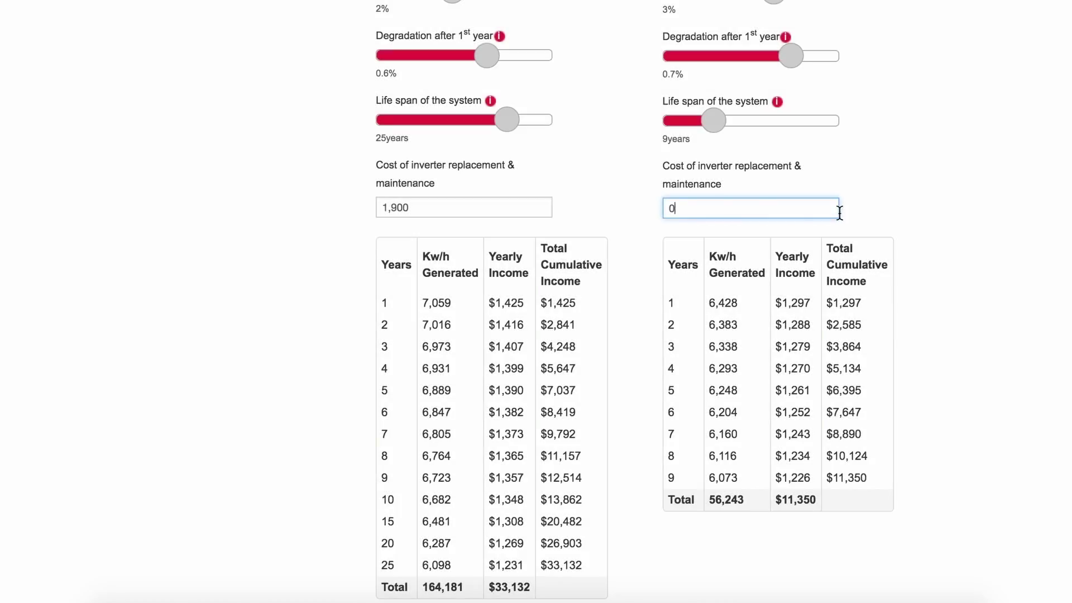
# Step: Set System 2's cost of inverter replacement and maintenance to 1,900 and its life span to 17 years
pyautogui.press('BackSpace')
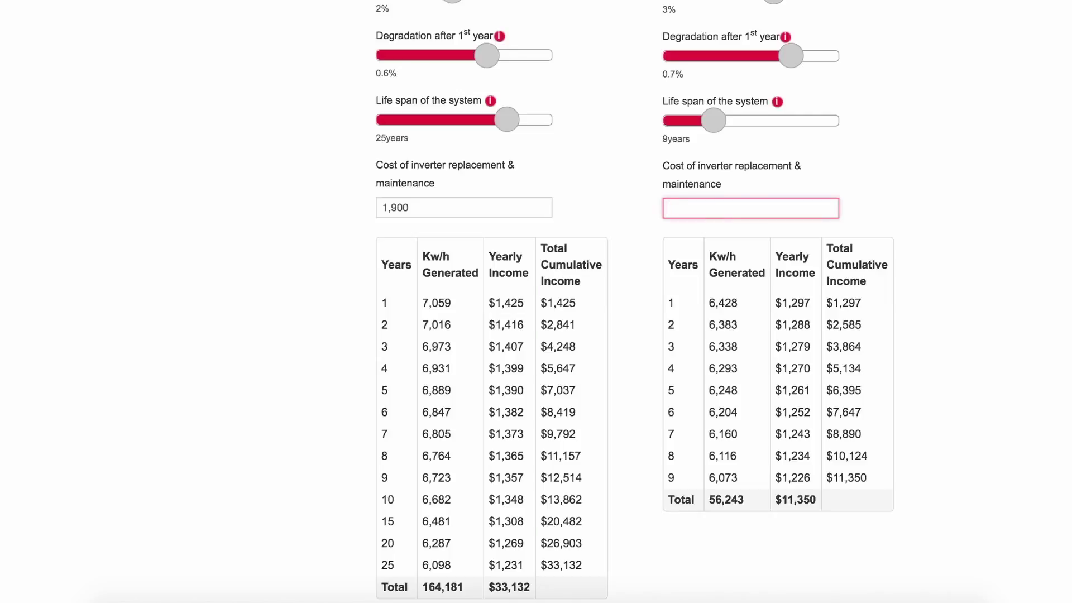
pyautogui.write('1900')
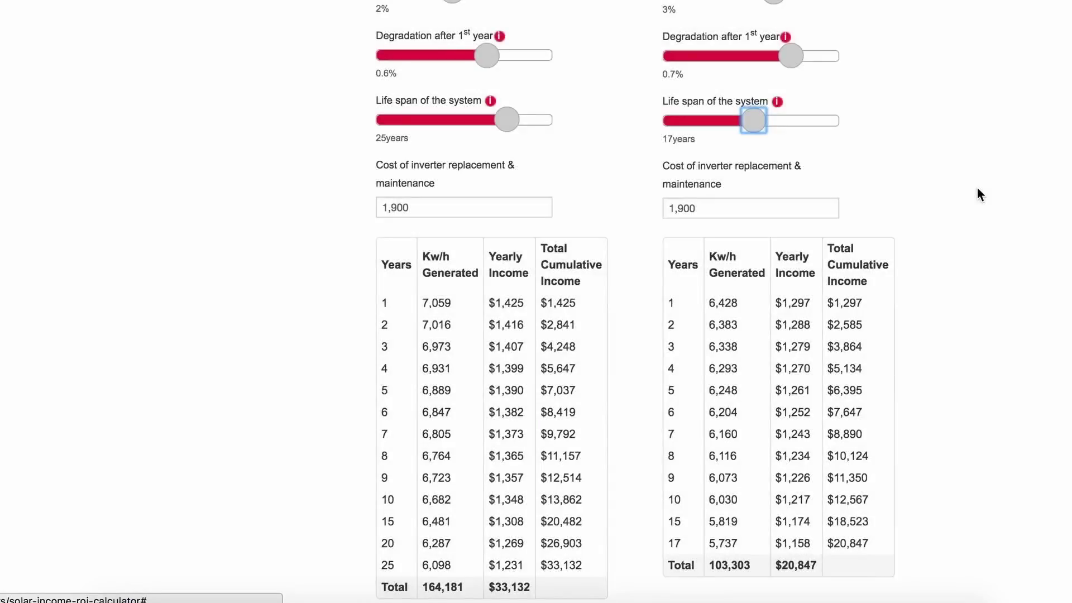
pyautogui.scroll(-3, 977, 189)
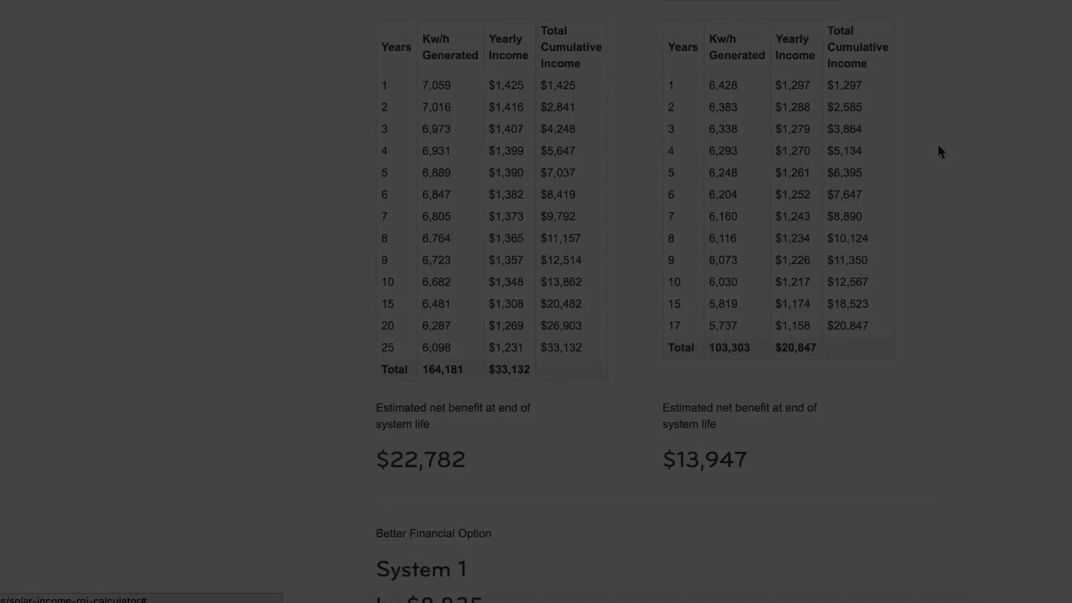
pyautogui.scroll(-3, 931, 152)
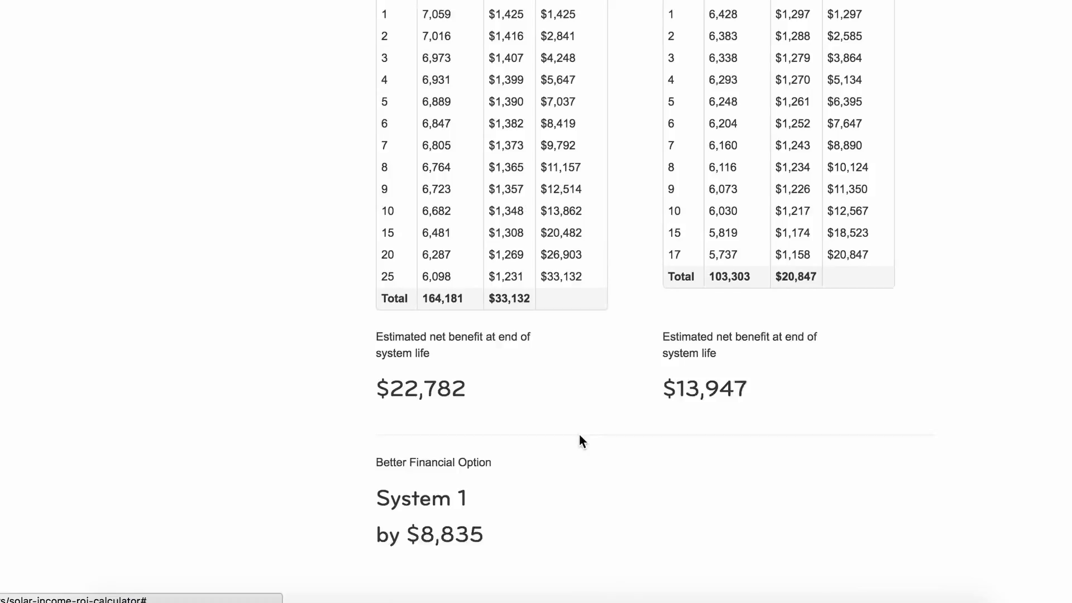
# Step: Set the cost of inverter replacement and maintenance for System 2 to 3,800
pyautogui.scroll(4, 578, 434)
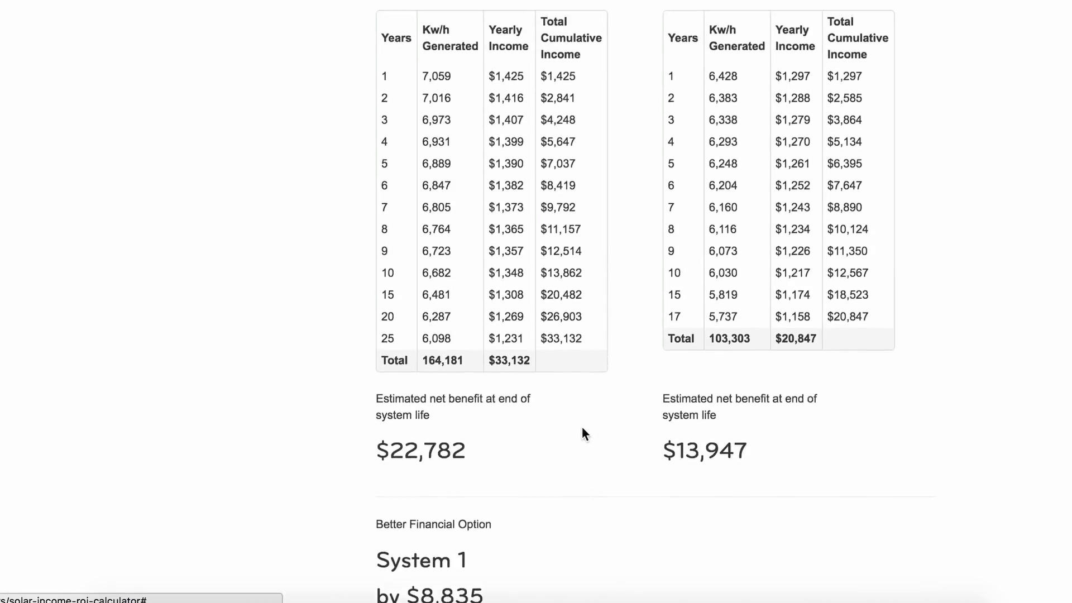
pyautogui.scroll(3, 635, 301)
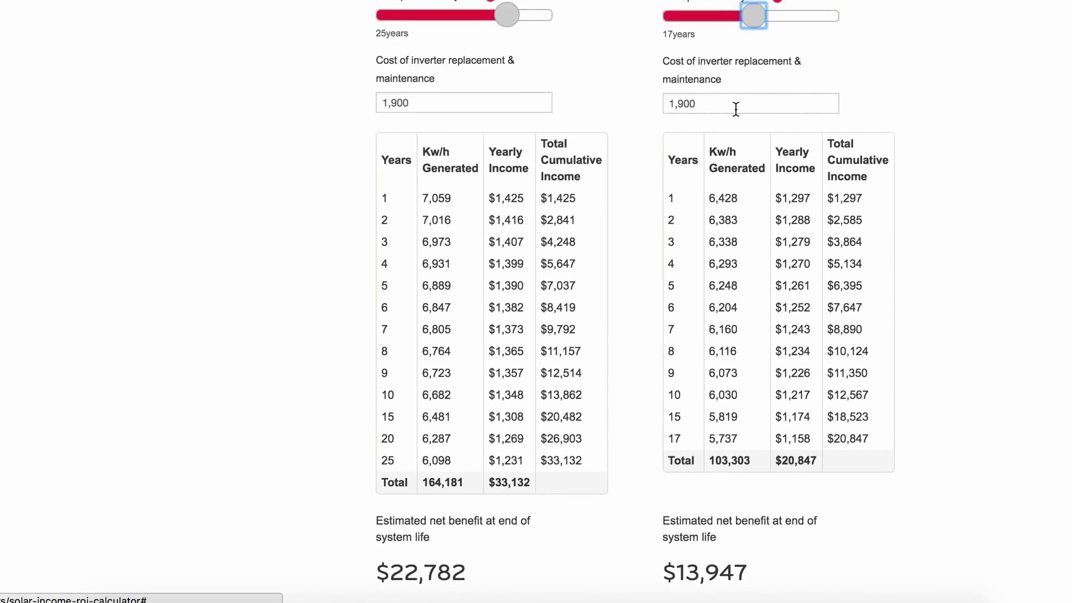
pyautogui.click(714, 105)
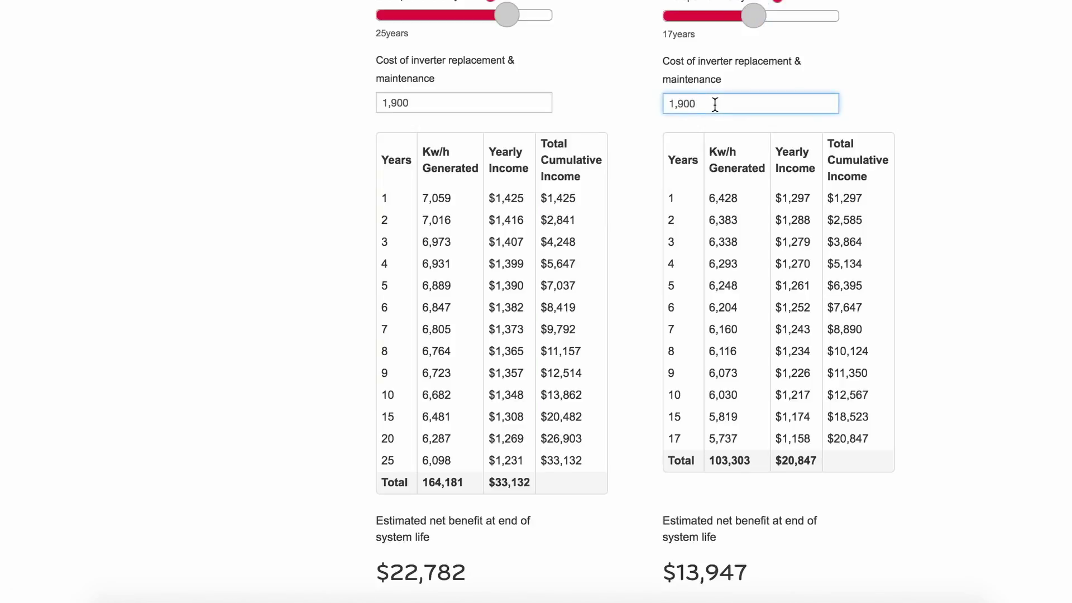
pyautogui.press('BackSpace')
pyautogui.press('BackSpace')
pyautogui.press('BackSpace')
pyautogui.press('BackSpace')
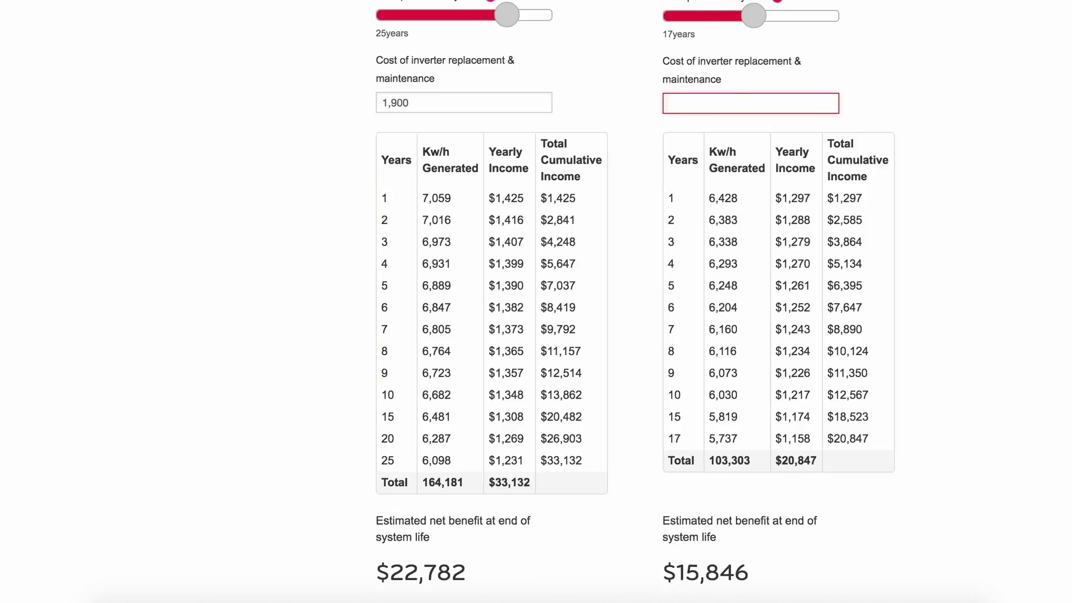
pyautogui.write('3800')
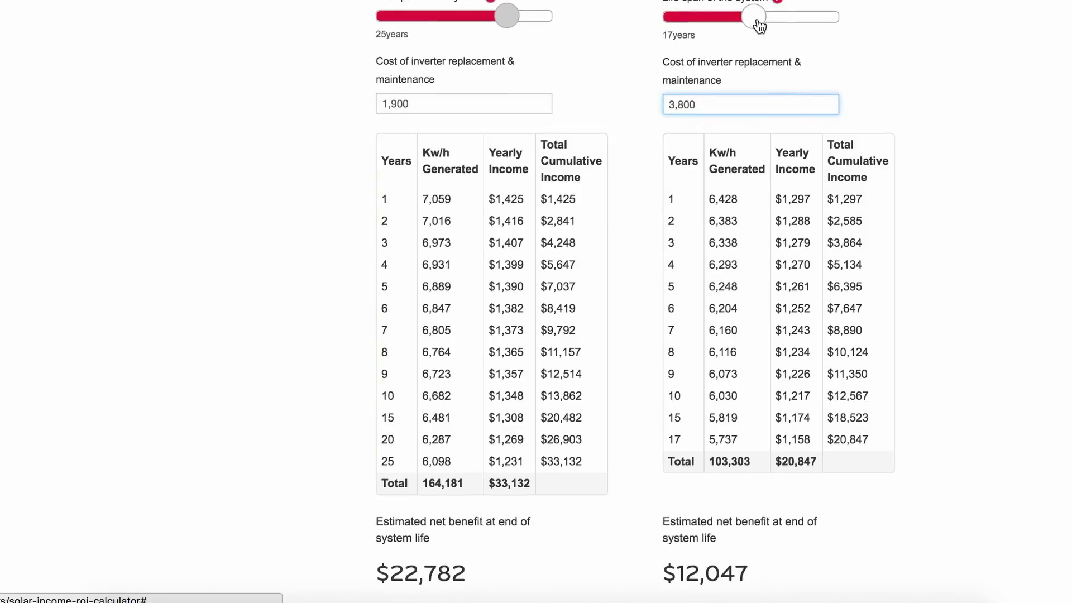
# Step: Set the life span of System 2 to 25 years and check the net benefit comparison of both systems
pyautogui.moveTo(759, 20); pyautogui.dragTo(793, 25)
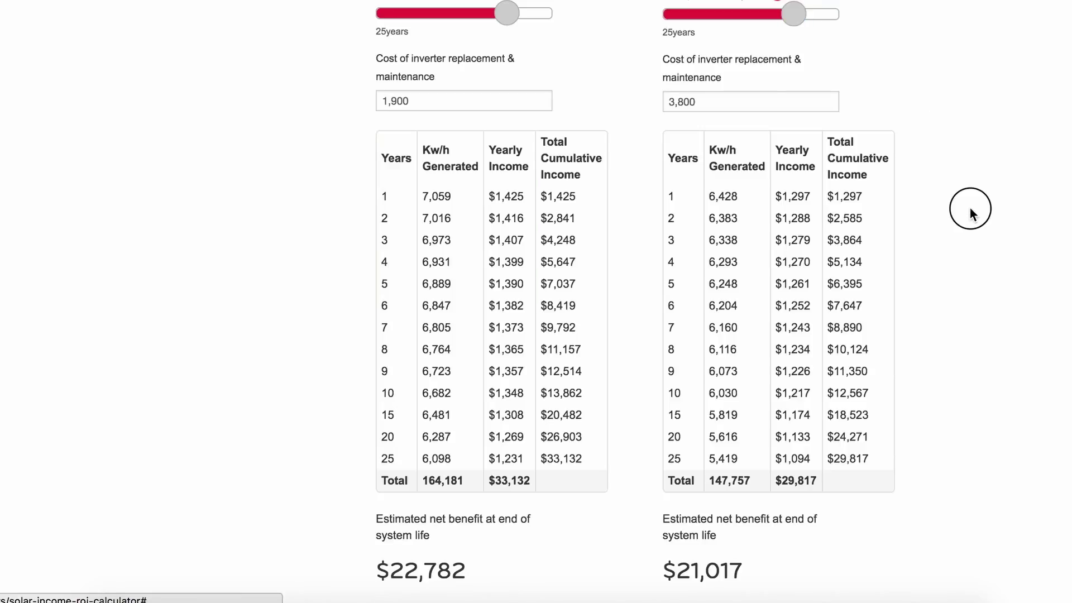
pyautogui.click(975, 192)
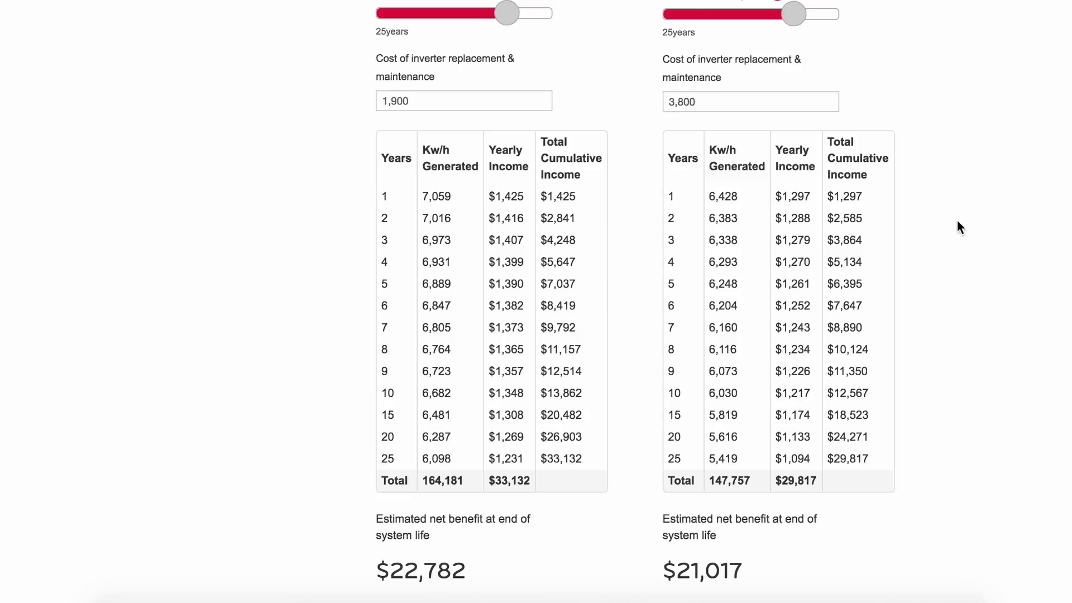
pyautogui.scroll(-2, 959, 273)
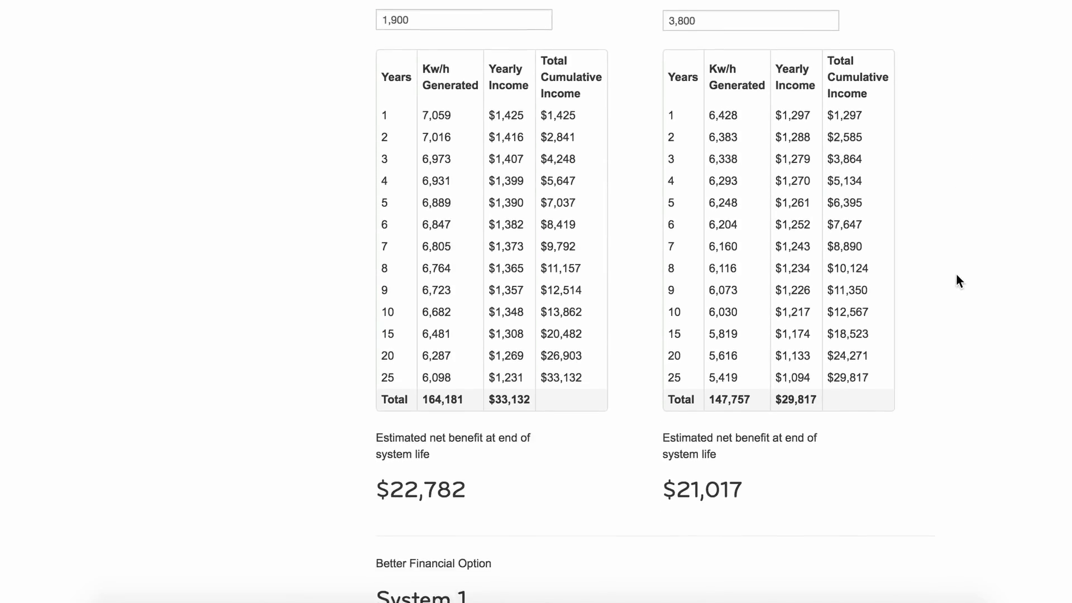
pyautogui.scroll(-1, 957, 275)
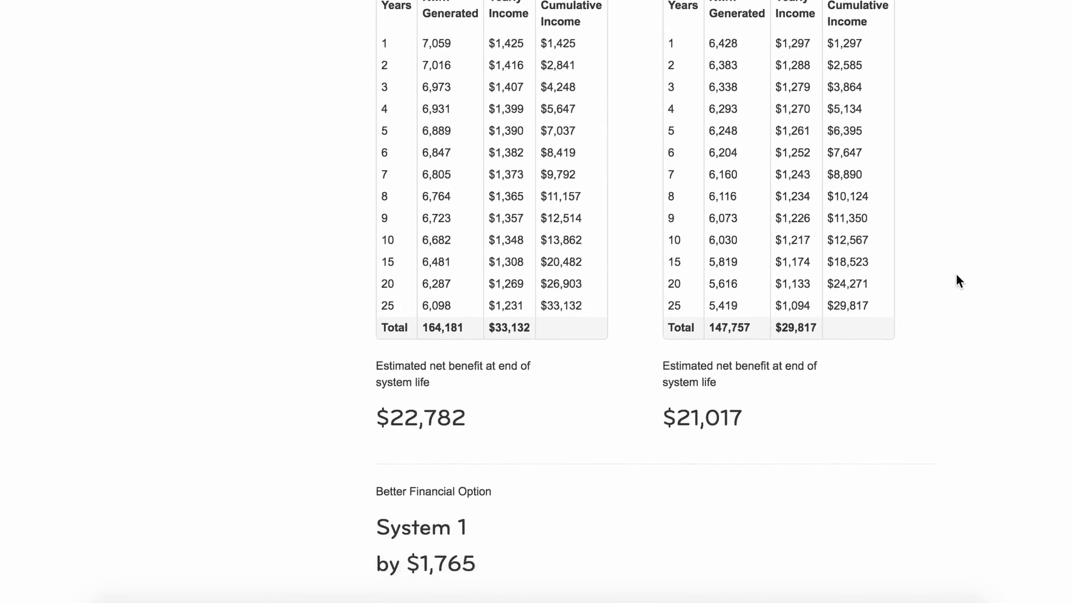